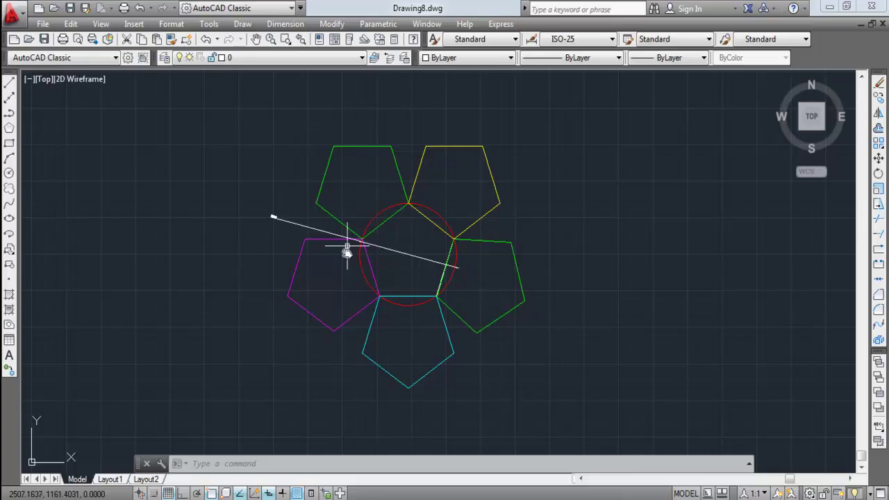
click(358, 176)
click(301, 123)
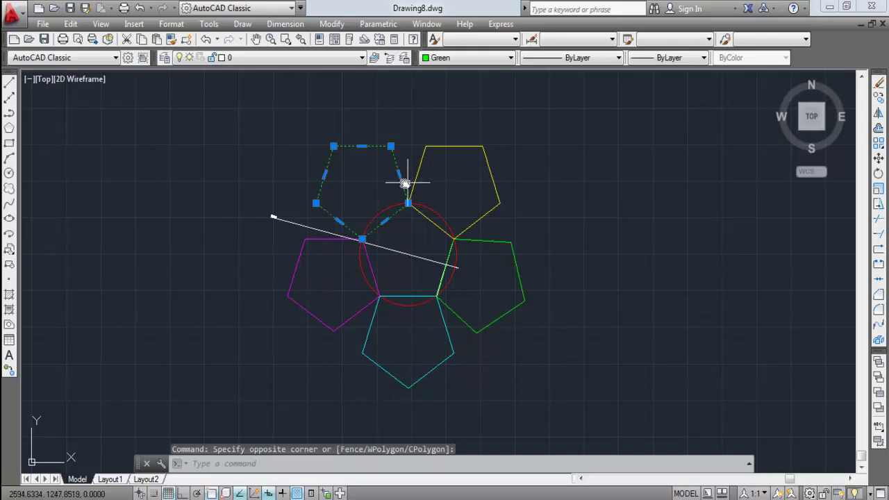
key(Escape)
key(Escape)
Draw a circle of radius 70 in the empty area to the left of the coloured pentagon figure
scroll(407, 212, up, 6)
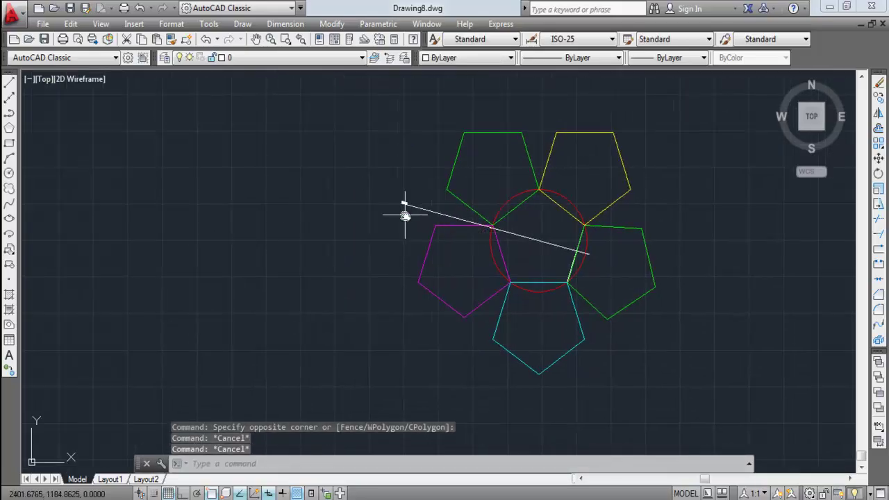
scroll(438, 177, down, 5)
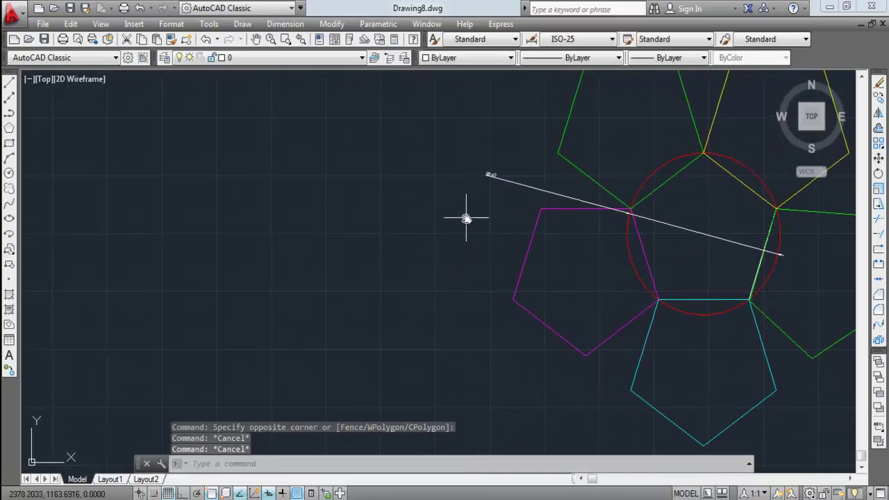
text(c)
key(Return)
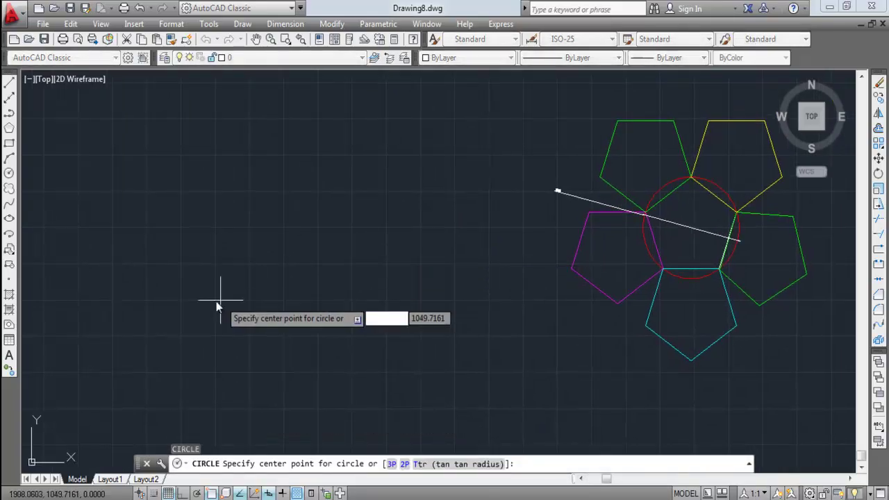
click(232, 265)
text(70)
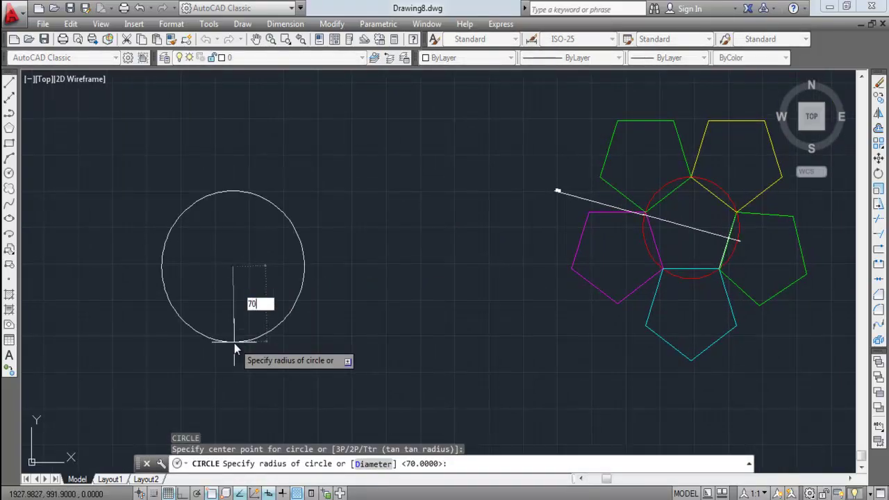
key(Return)
Draw a 5-sided polygon inscribed in the new circle, centred on it and with one vertex at the circle's top
middle_drag(200, 243, 257, 276)
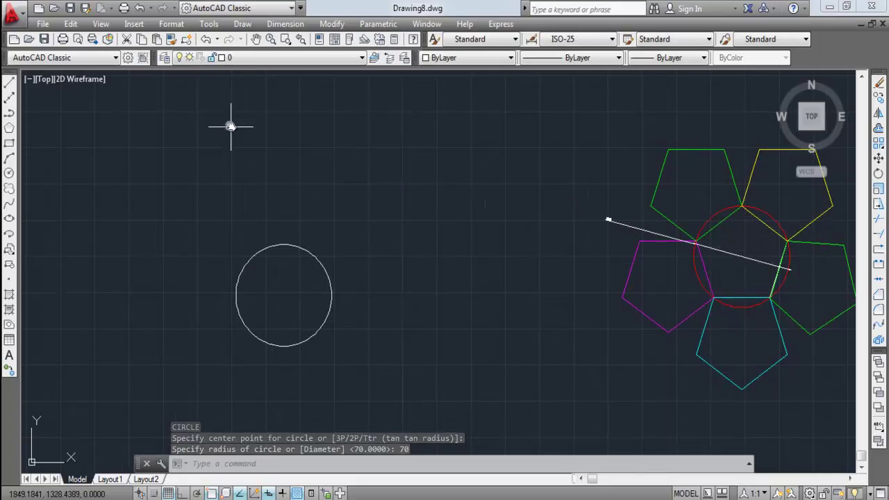
text(pol)
key(Escape)
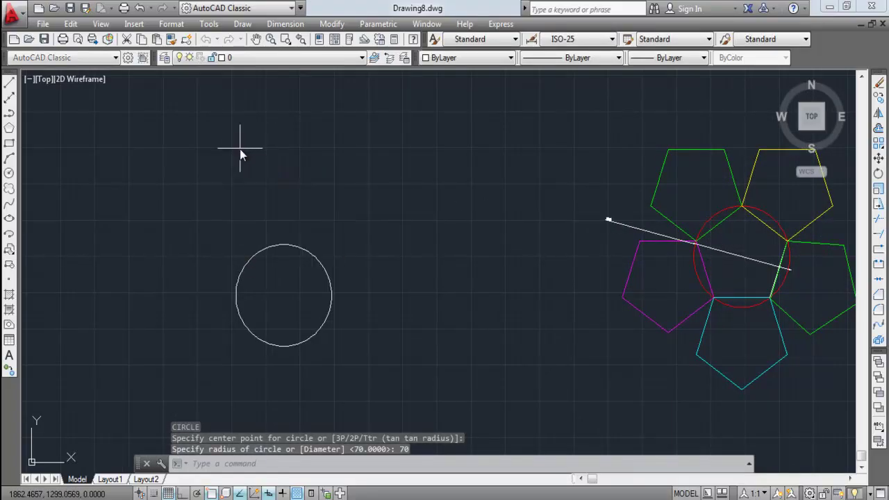
text(pol)
key(Return)
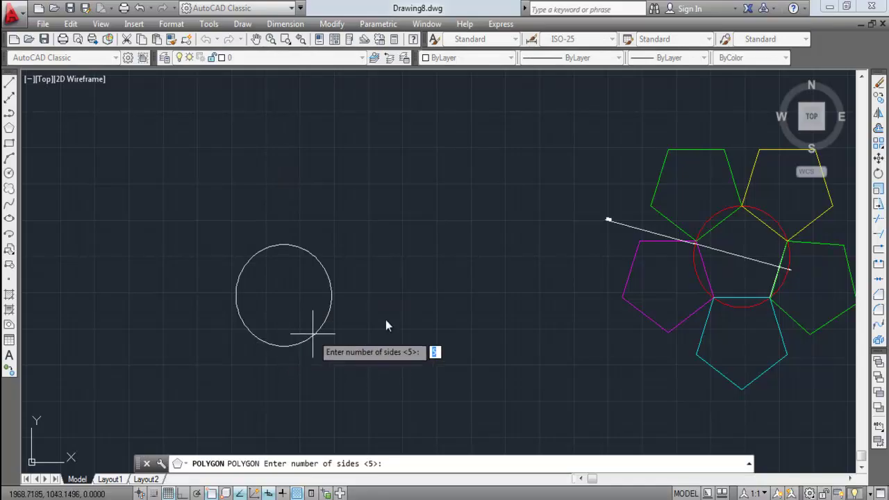
text(5)
key(Return)
click(285, 296)
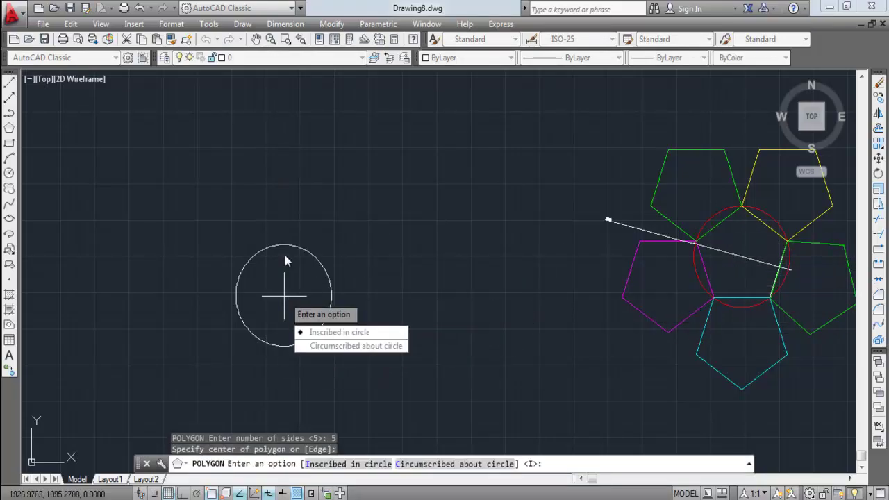
click(330, 333)
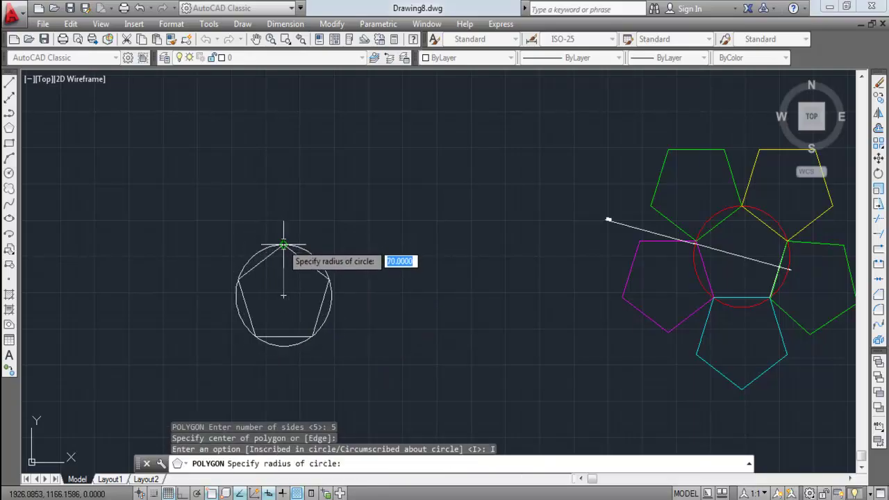
click(284, 244)
Copy the inscribed pentagon five times to separate free spots above and to the sides of the circle
middle_drag(259, 294, 277, 308)
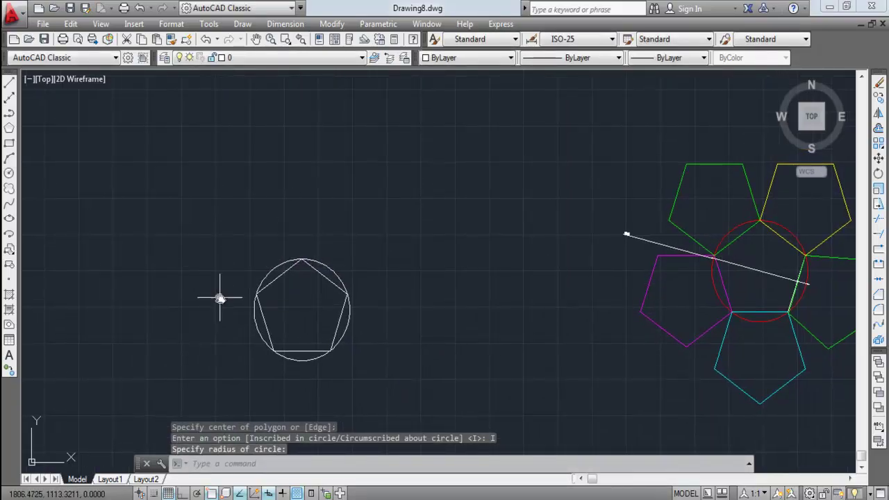
scroll(273, 301, down, 2)
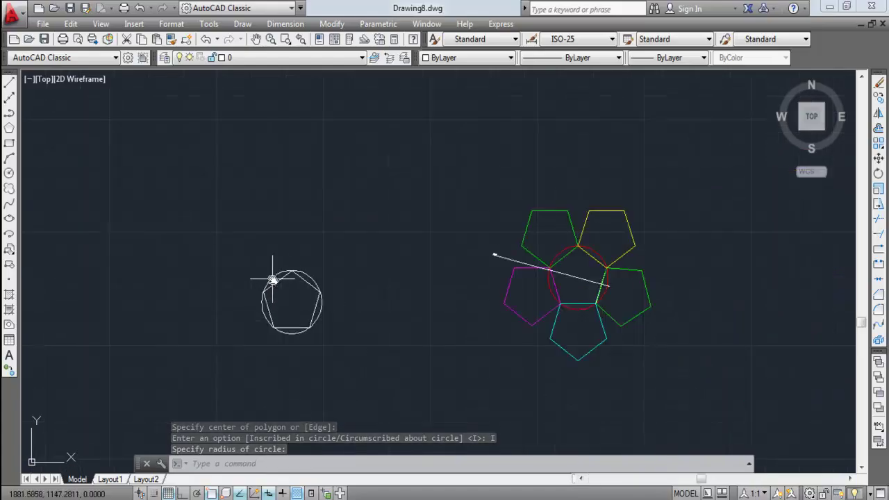
middle_drag(272, 278, 333, 298)
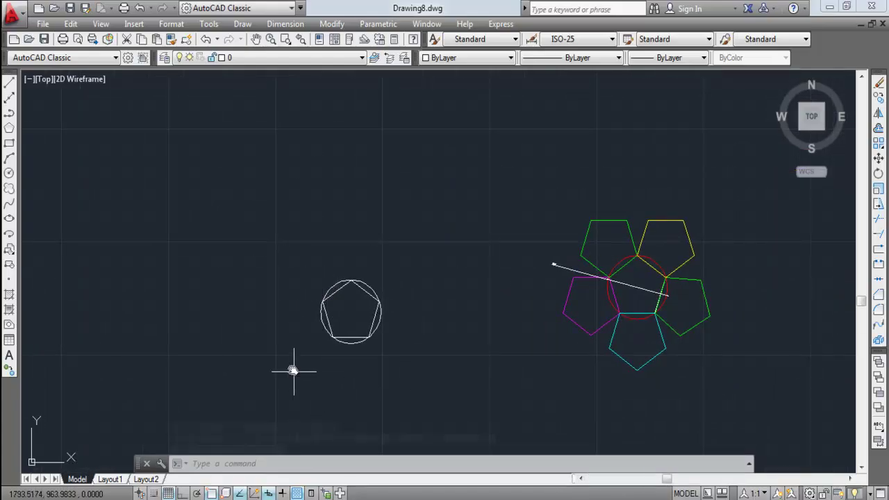
key(Return)
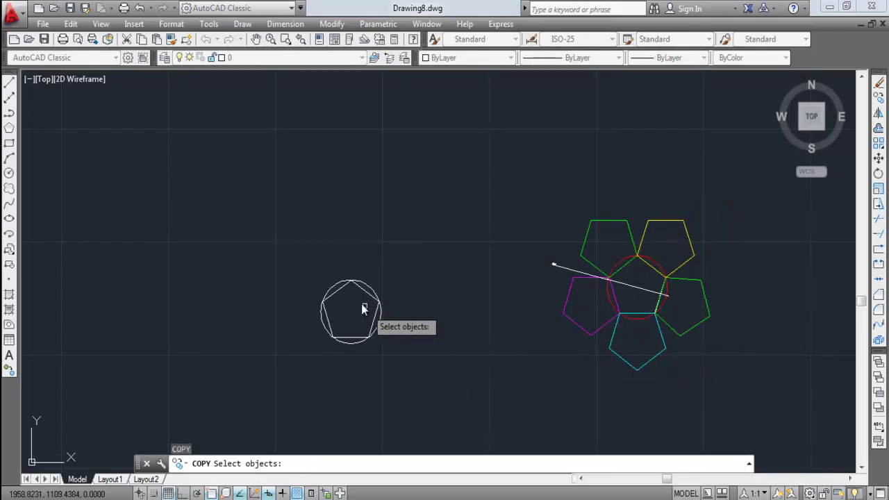
click(333, 291)
key(Return)
click(335, 304)
click(106, 286)
click(141, 386)
click(306, 177)
click(442, 226)
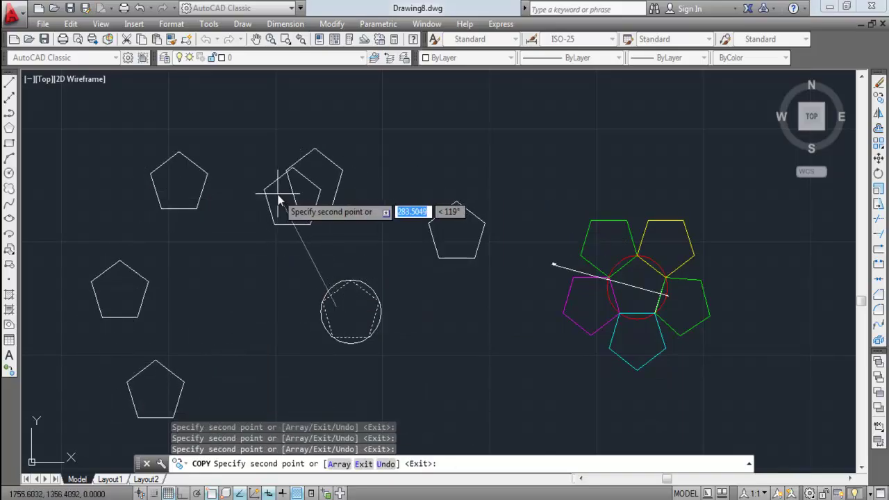
key(Escape)
Start aligning the pentagon copy above the circle, matching its lower-right corner to the inscribed pentagon's top vertex
middle_drag(272, 279, 277, 253)
mouse_move(262, 291)
middle_down()
mouse_move(257, 308)
mouse_move(265, 292)
middle_up()
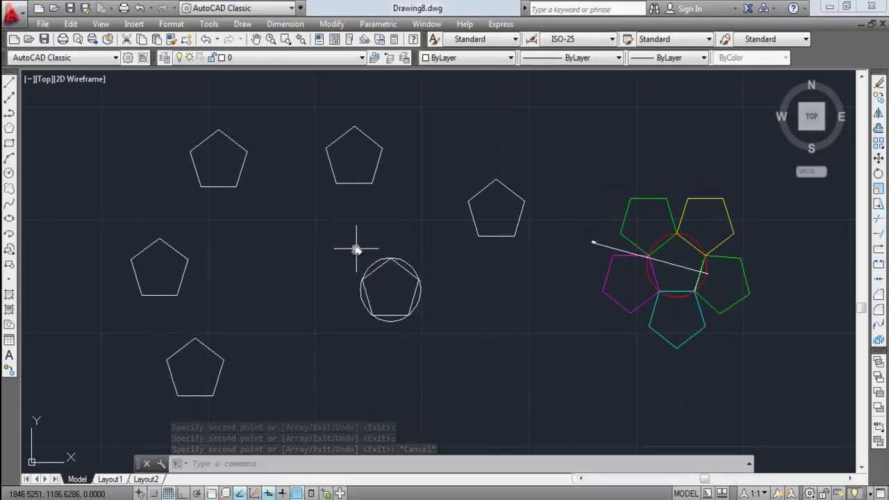
middle_drag(356, 249, 358, 273)
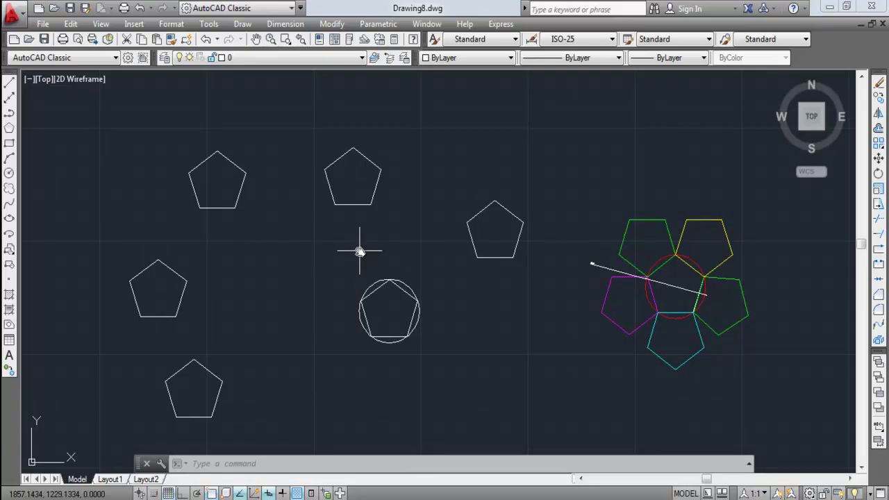
text(l)
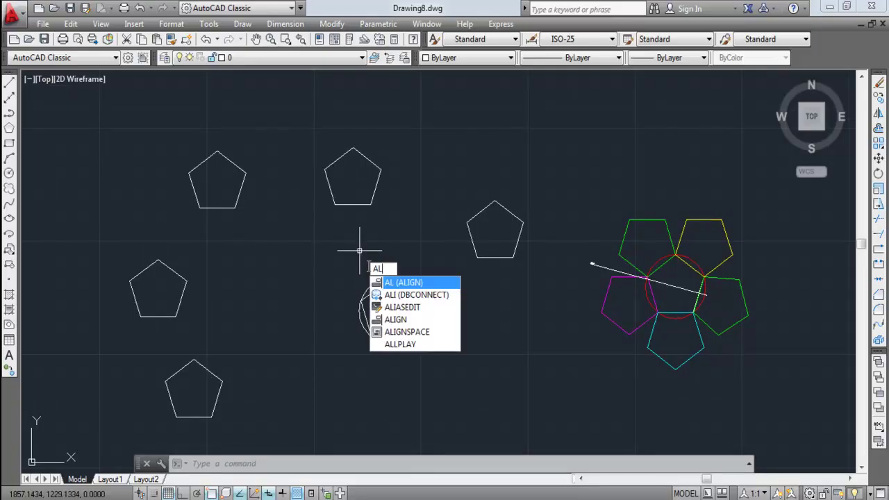
click(405, 283)
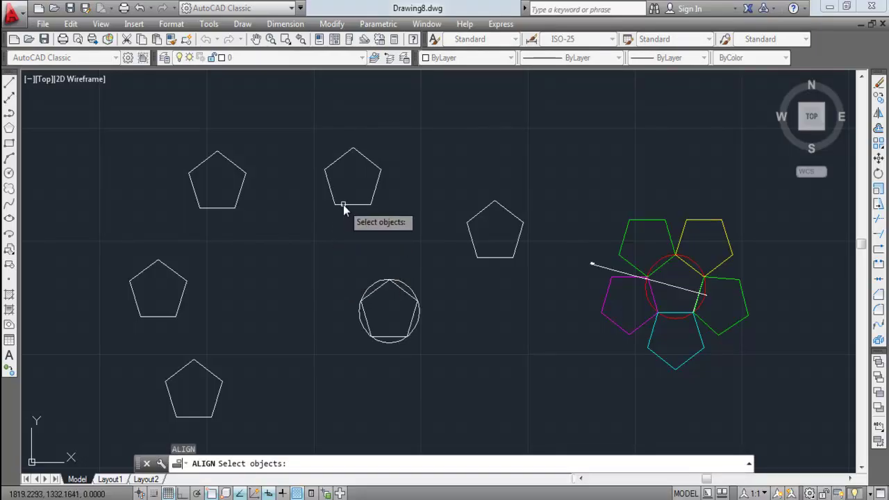
click(344, 205)
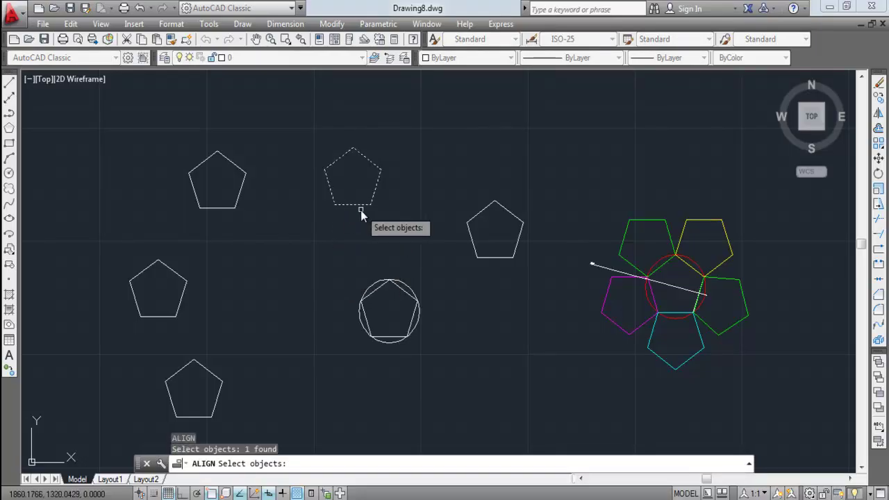
key(Return)
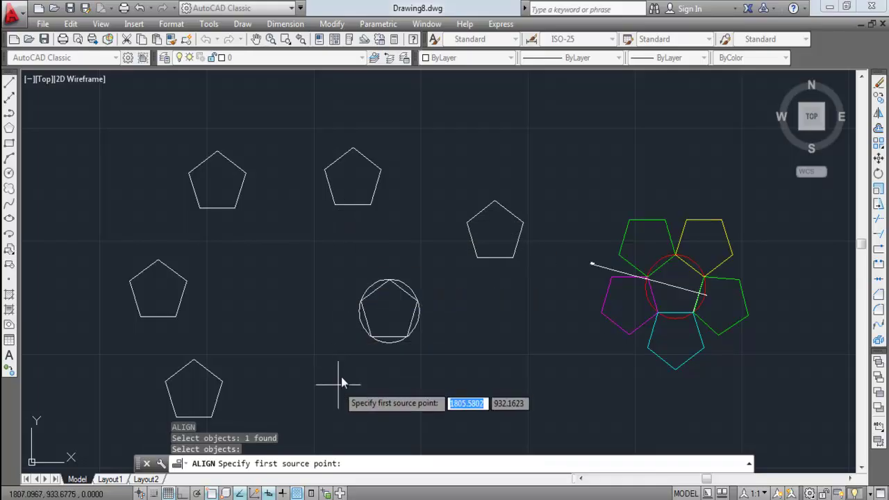
scroll(370, 224, up, 2)
middle_drag(396, 318, 454, 318)
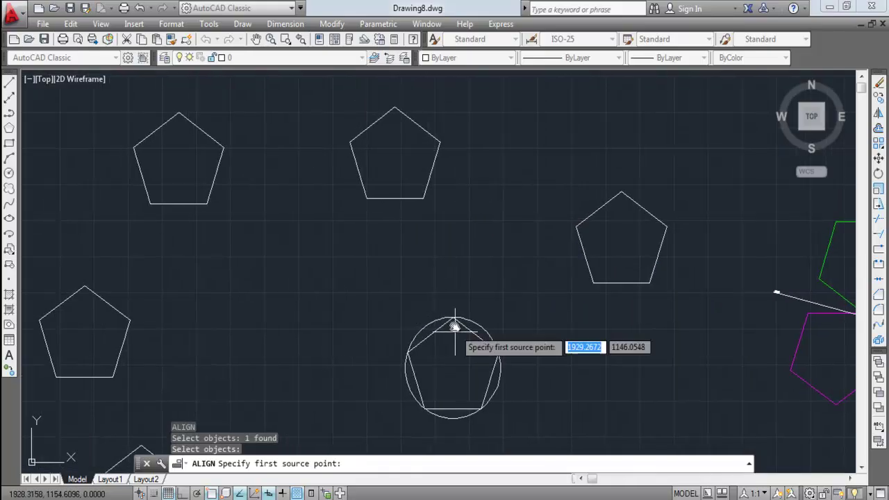
middle_drag(367, 234, 244, 257)
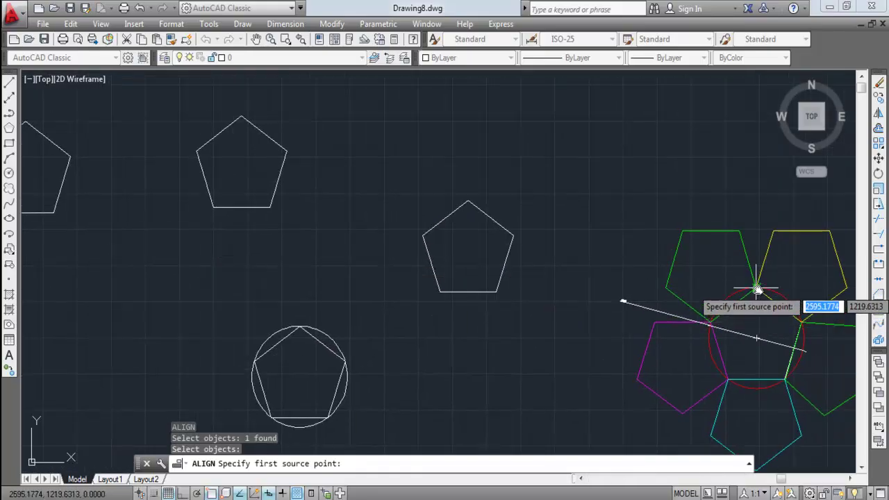
middle_drag(263, 333, 359, 324)
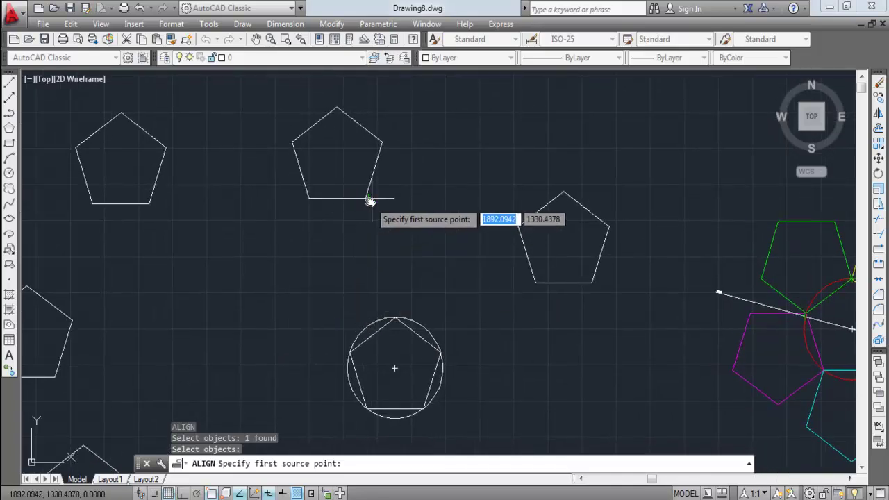
click(366, 200)
scroll(393, 319, up, 5)
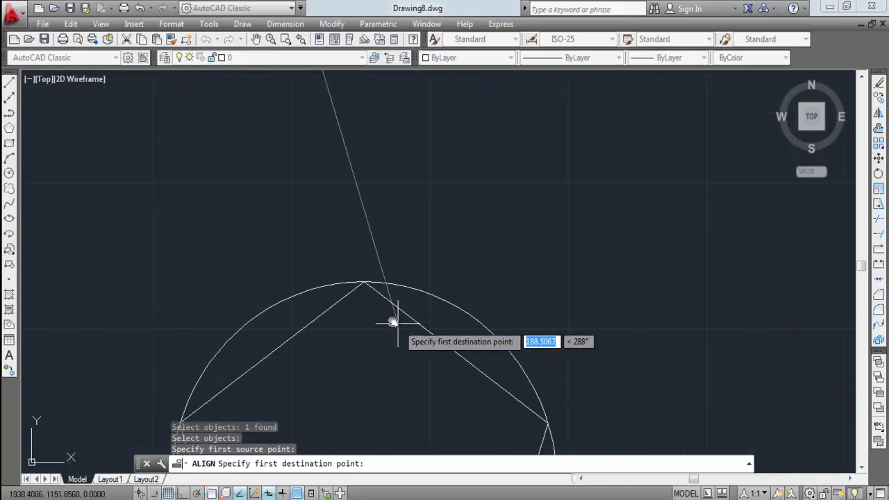
click(368, 279)
Match the copy's lower-left corner to the inscribed pentagon's upper-left vertex and complete the alignment without scaling
scroll(422, 258, down, 2)
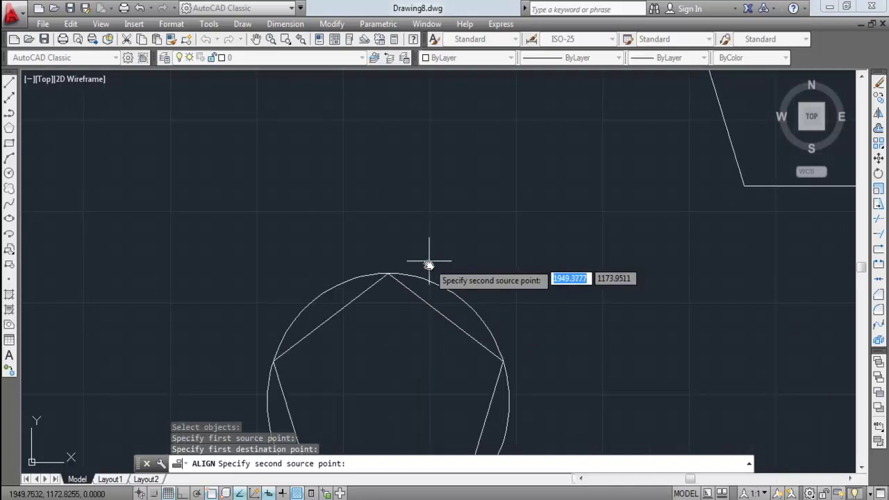
scroll(255, 327, down, 3)
middle_drag(293, 357, 356, 382)
click(271, 215)
scroll(317, 375, up, 4)
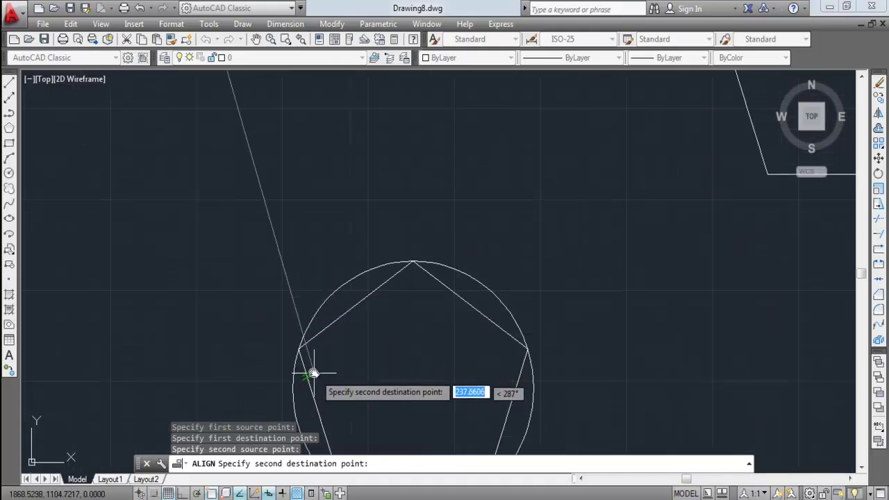
click(295, 349)
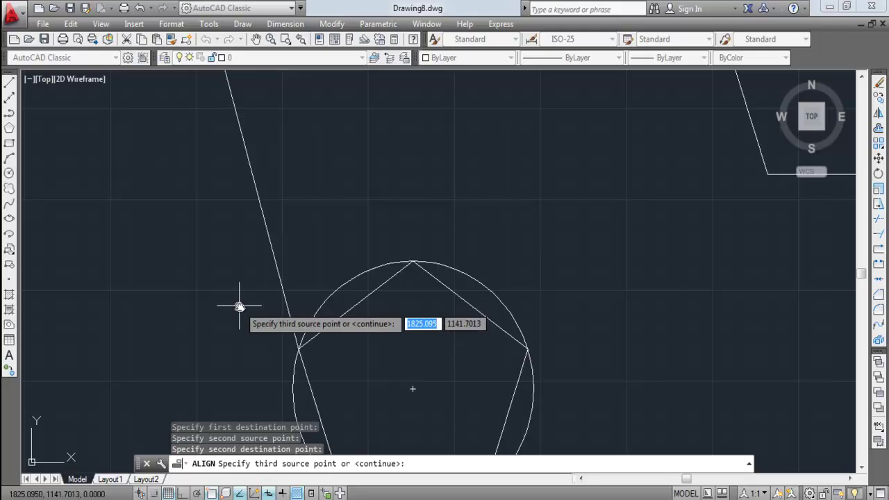
key(Return)
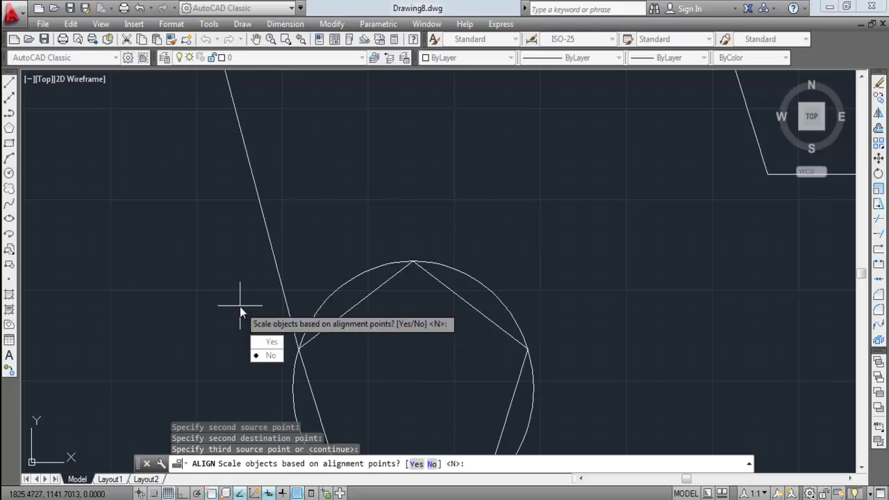
click(273, 356)
Start aligning the pentagon copy to the right of the circle, matching its lower-left corner to the inscribed pentagon's top vertex
scroll(254, 294, down, 4)
middle_drag(258, 264, 375, 284)
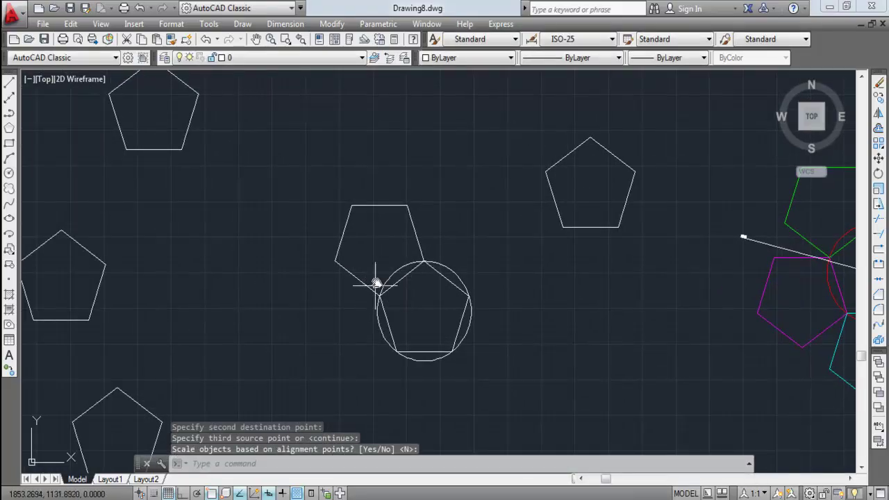
scroll(375, 284, down, 2)
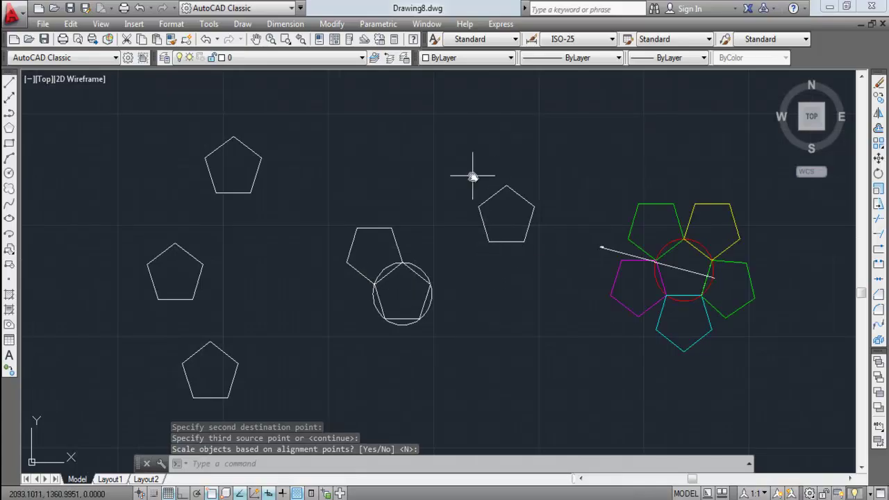
middle_drag(492, 313, 466, 340)
text(a)
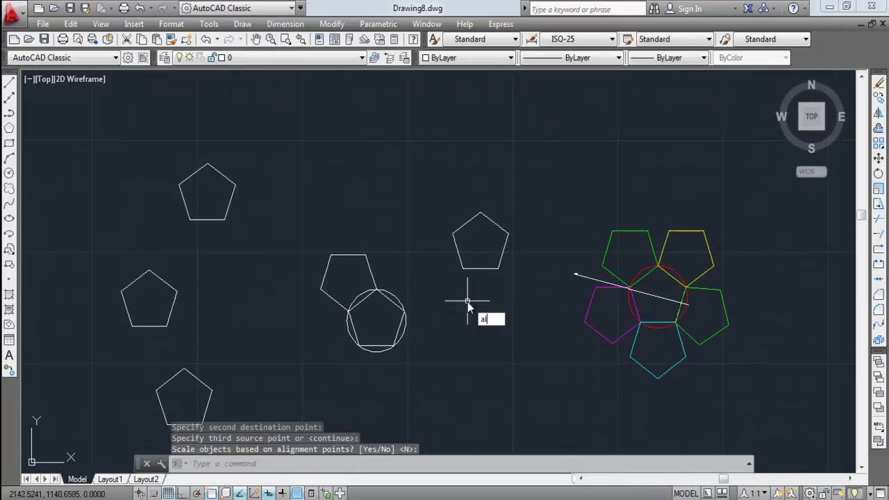
text(l)
key(Return)
click(470, 267)
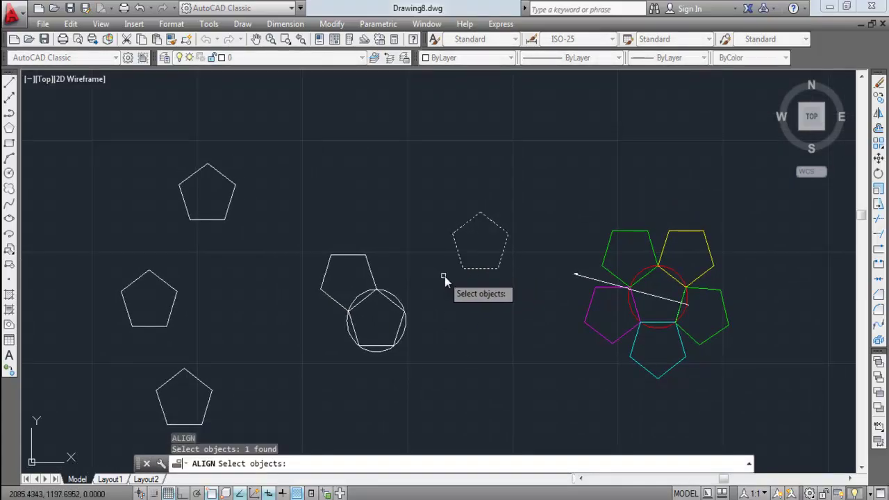
key(Return)
click(461, 268)
scroll(403, 286, up, 4)
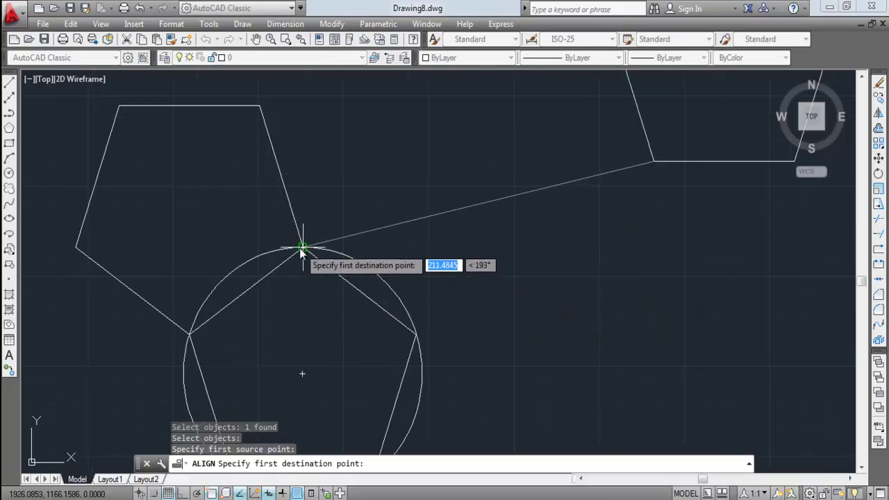
click(303, 249)
Match the copy's lower-right corner to the inscribed pentagon's upper-right vertex and complete the alignment with scaling
middle_drag(718, 175, 581, 207)
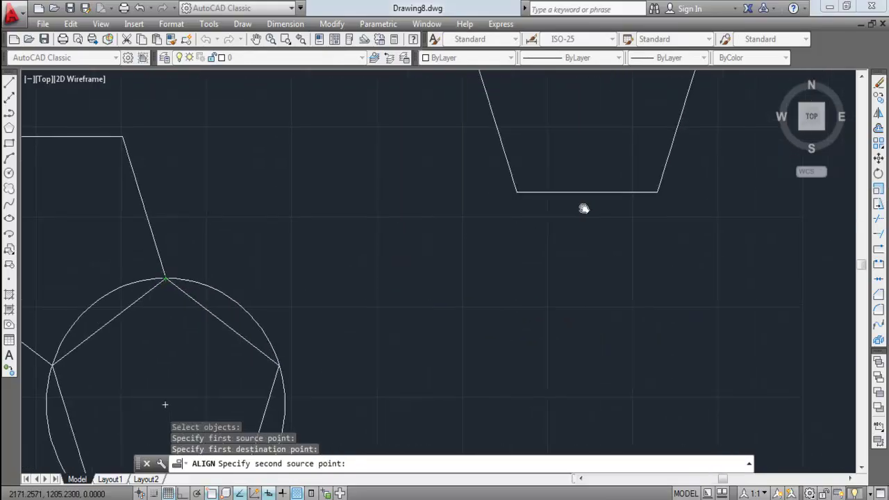
click(658, 198)
middle_drag(278, 363, 327, 313)
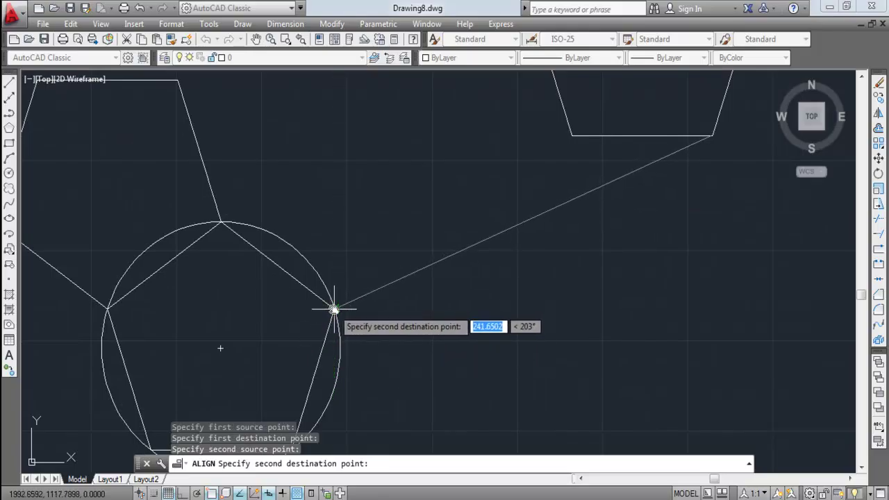
click(334, 310)
key(Return)
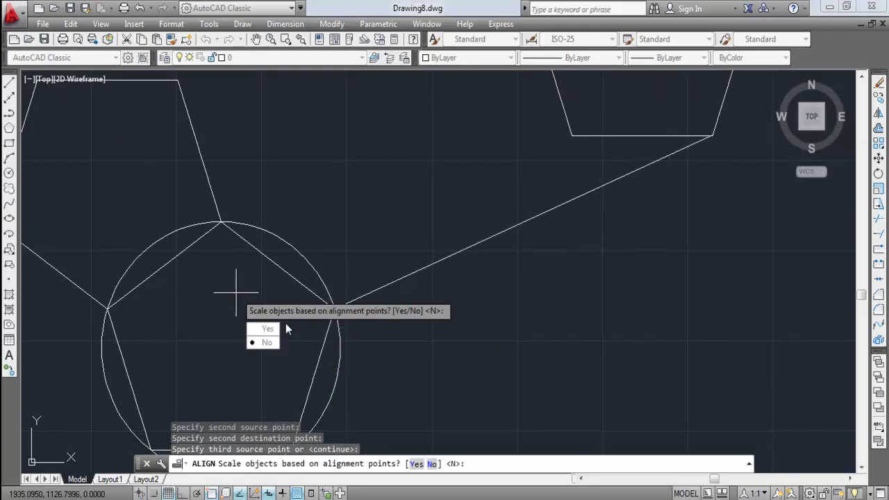
click(268, 331)
scroll(357, 248, down, 5)
mouse_move(287, 264)
middle_down()
mouse_move(338, 280)
mouse_move(399, 248)
mouse_move(341, 272)
middle_up()
scroll(380, 278, up, 2)
scroll(383, 254, down, 3)
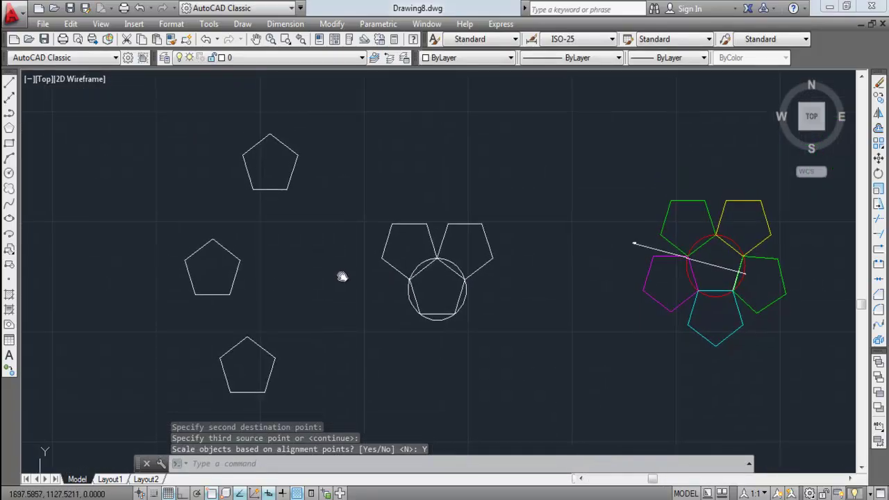
Start aligning the middle of the three copies left of the circle, matching its right corner to the inscribed pentagon's upper-left vertex
click(256, 305)
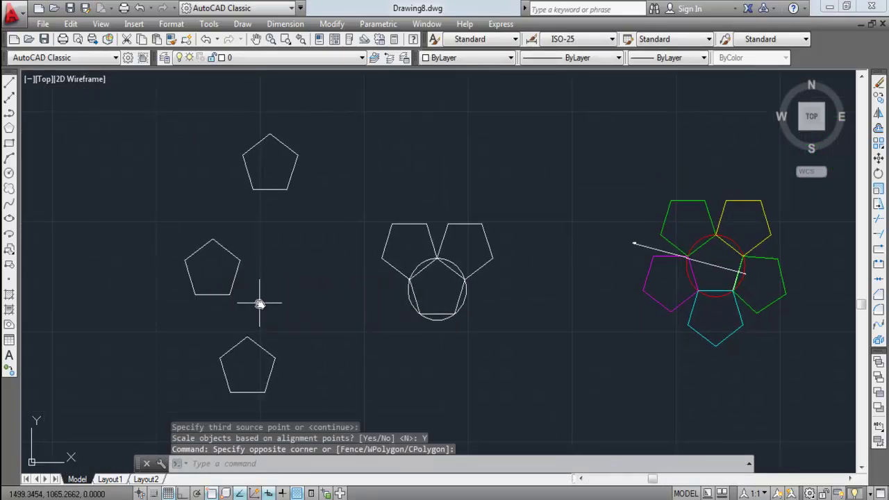
text(al)
key(Return)
click(248, 306)
click(168, 231)
key(Return)
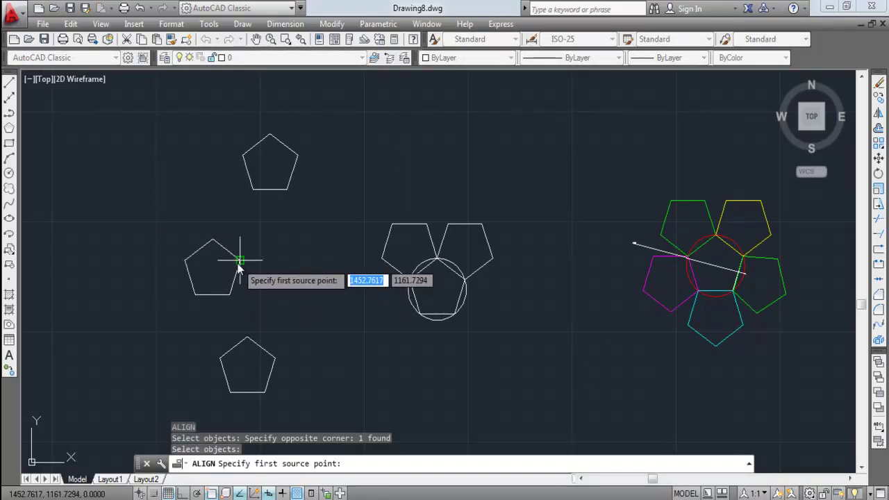
click(240, 260)
scroll(395, 290, up, 4)
click(432, 263)
scroll(417, 260, down, 3)
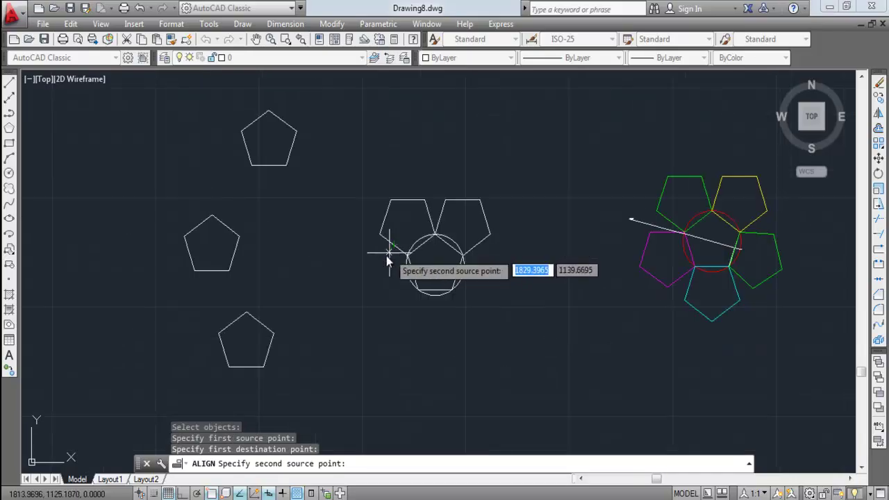
Match the copy's lower-right corner to the inscribed pentagon's lower-left vertex and complete the alignment with scaling
click(228, 271)
scroll(417, 294, up, 3)
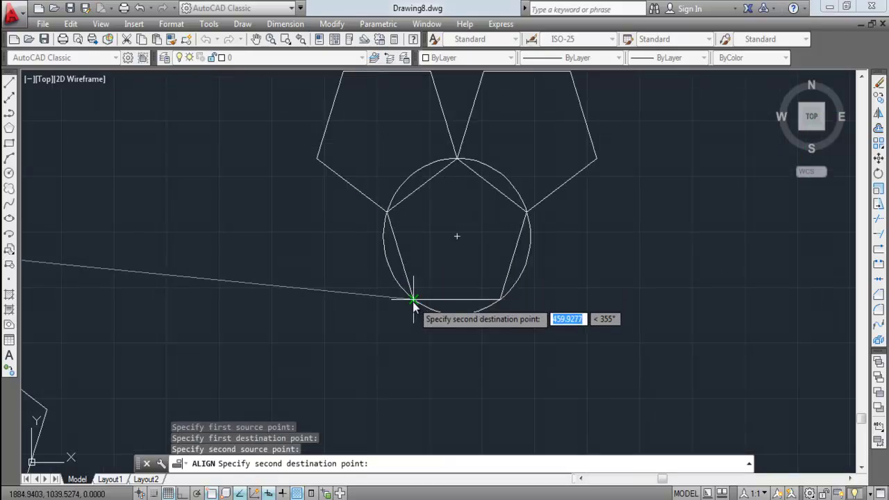
click(412, 299)
key(Return)
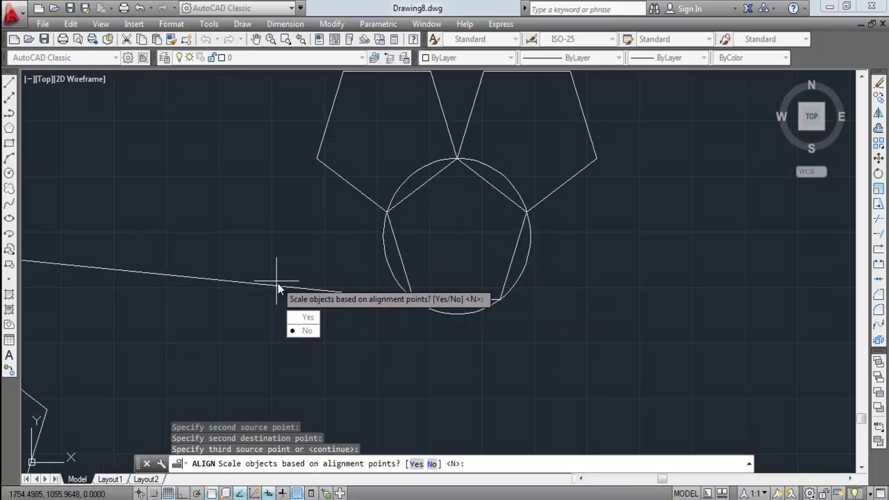
click(304, 315)
scroll(329, 275, down, 3)
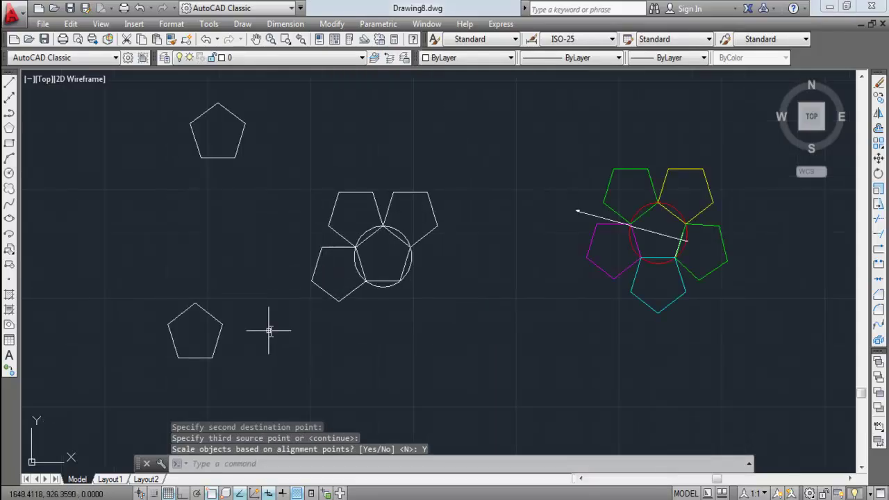
Move the lower of the two loose pentagon copies to a free spot to the lower right of the circle
click(157, 294)
click(275, 357)
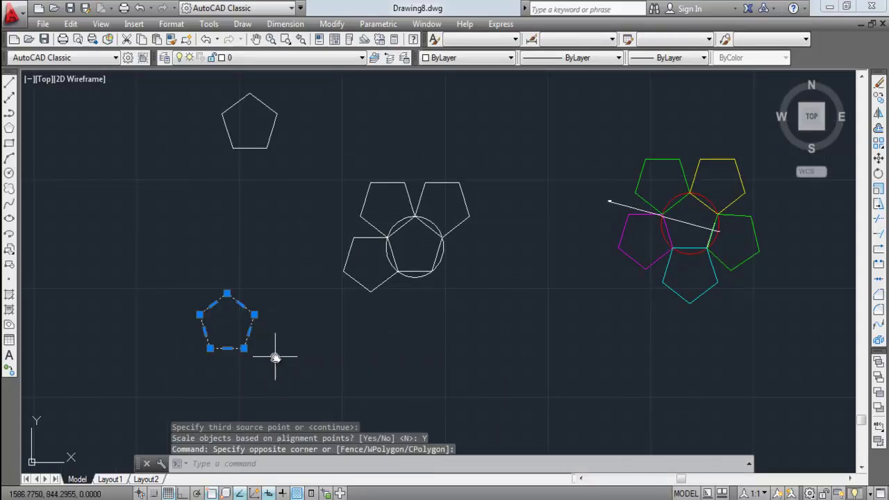
text(m)
key(Return)
click(213, 306)
click(475, 253)
Move the remaining pentagon copy at the upper left to a free spot below the circle
key(Return)
click(177, 78)
click(289, 162)
key(Return)
click(253, 115)
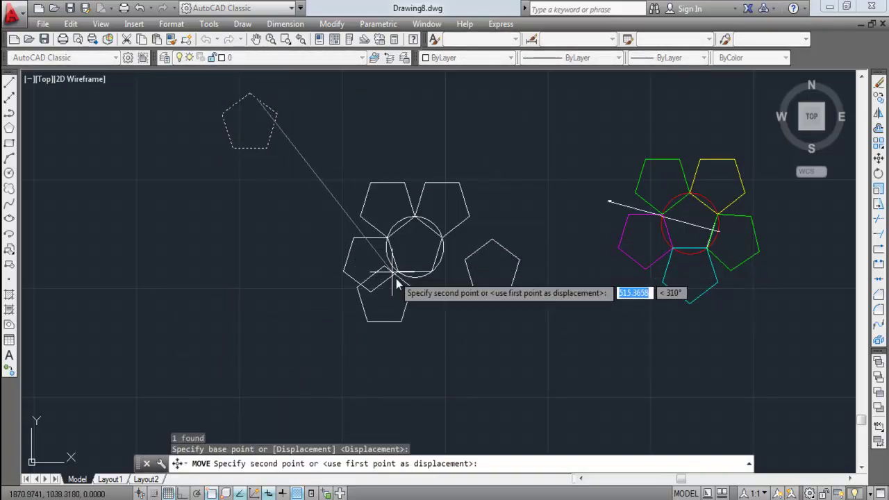
click(424, 311)
Start aligning the pentagon copy below the circle, matching its top vertex to the inscribed pentagon's lower-left vertex
middle_drag(325, 309, 244, 301)
scroll(308, 312, up, 3)
middle_drag(307, 312, 249, 364)
key(Return)
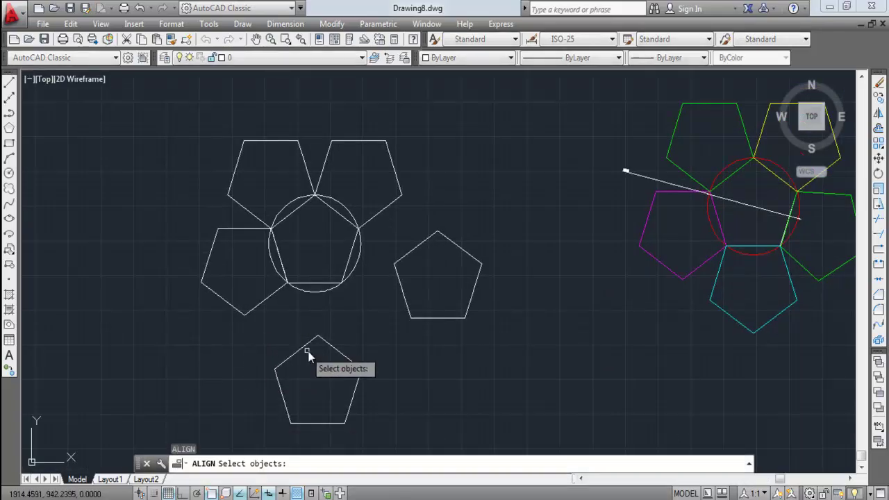
click(312, 343)
key(Return)
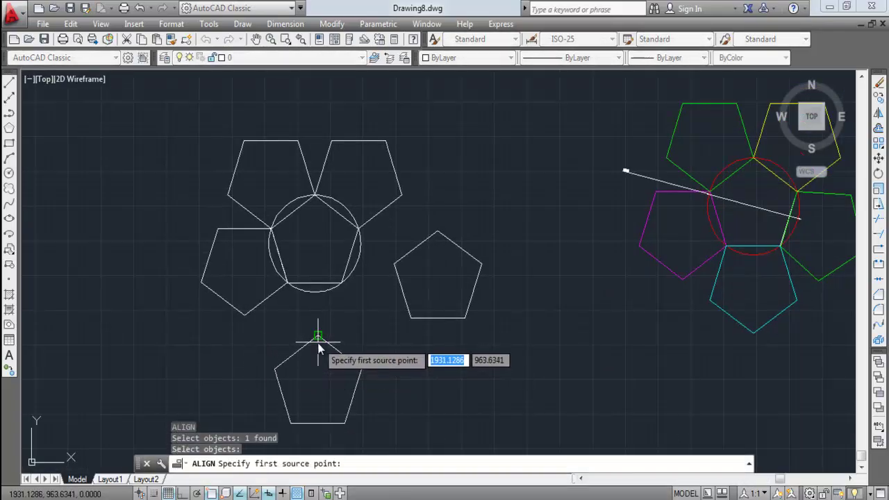
click(318, 338)
click(287, 285)
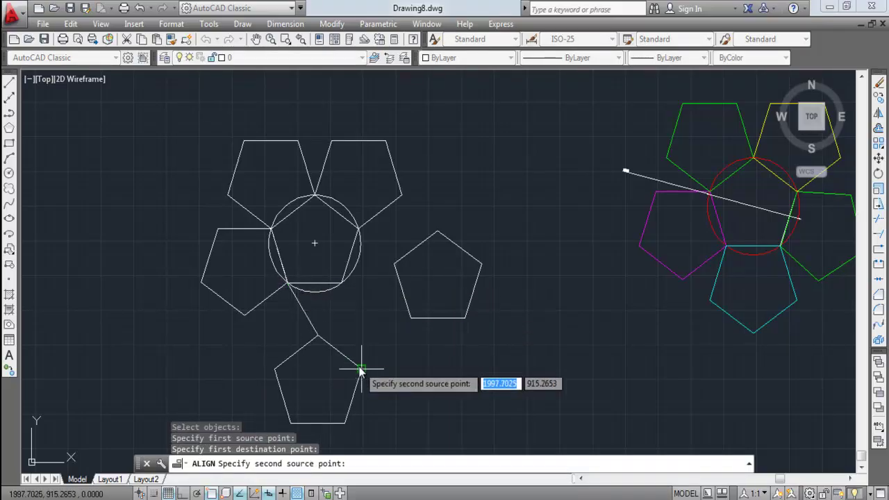
Match the copy's right corner to the inscribed pentagon's lower-right vertex and complete the alignment without scaling
click(362, 368)
click(341, 286)
key(Return)
key(Return)
middle_drag(365, 333, 368, 378)
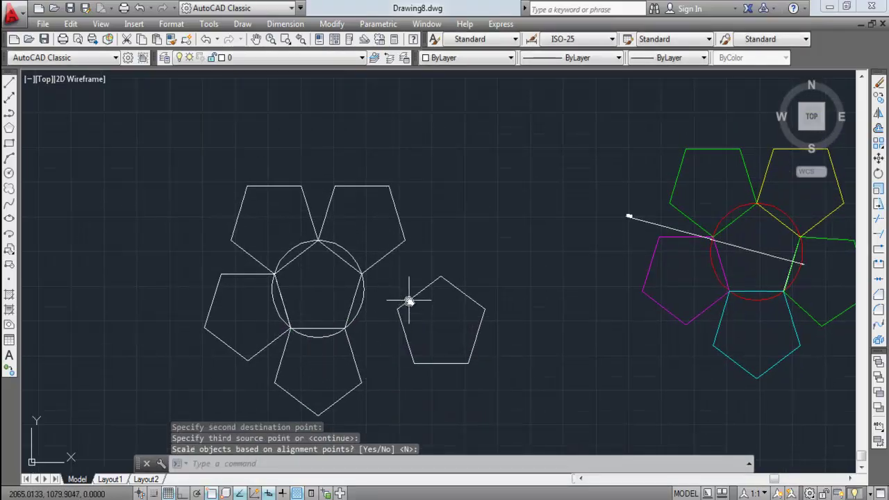
Start aligning the last loose pentagon copy, matching its top vertex to the inscribed pentagon's upper-right vertex
click(421, 307)
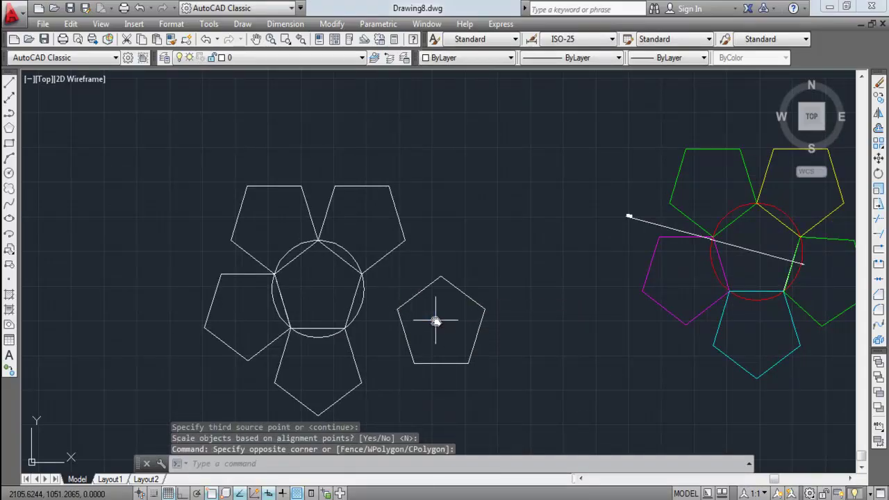
key(Escape)
key(Return)
click(417, 292)
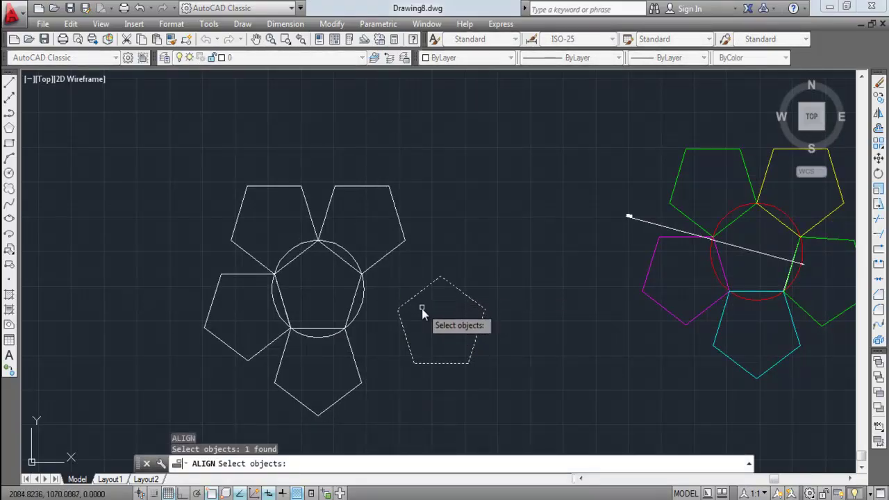
key(Return)
click(441, 277)
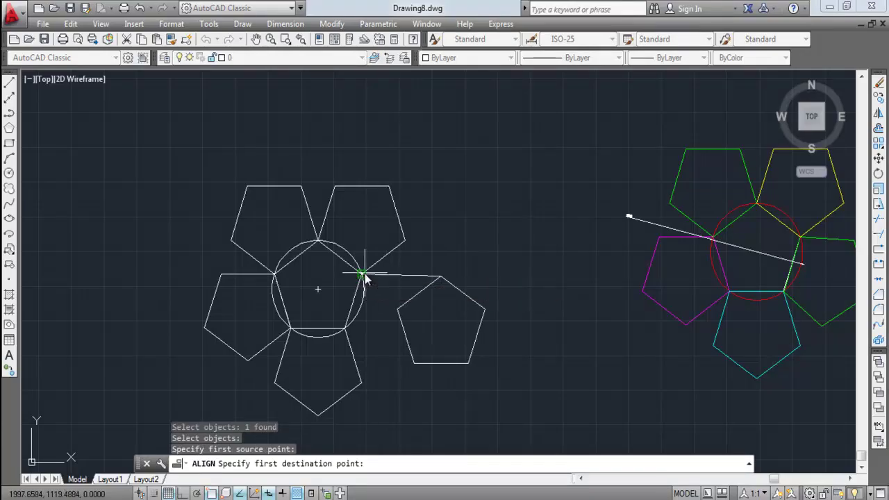
click(362, 275)
Match the last copy's left corner to the inscribed pentagon's lower-right vertex and complete the alignment without scaling
click(398, 311)
click(346, 328)
key(Return)
key(Return)
scroll(317, 308, down, 3)
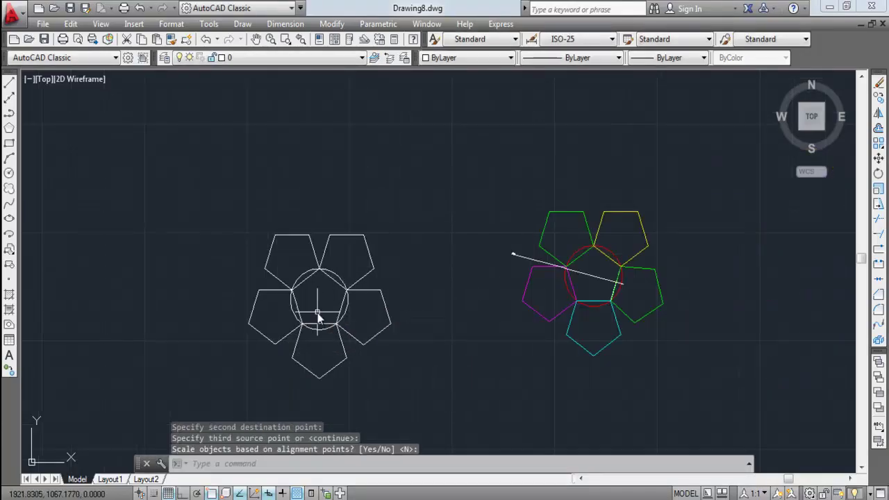
middle_drag(362, 325, 358, 282)
scroll(485, 250, up, 5)
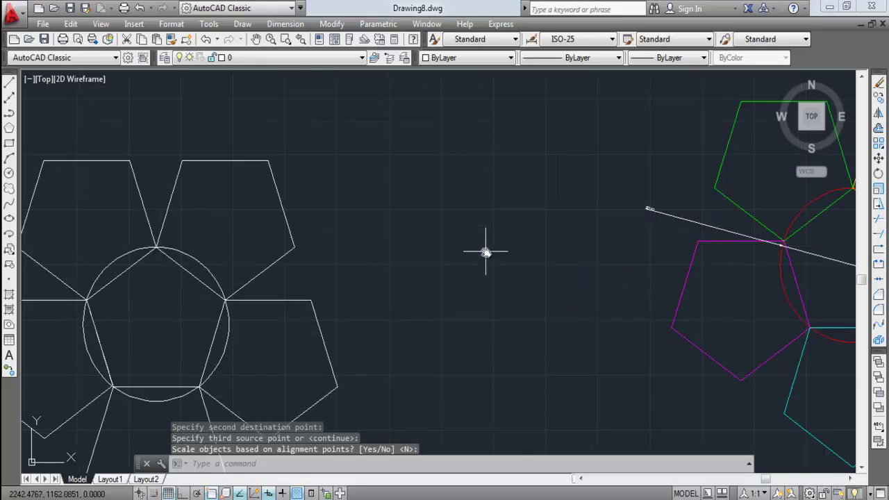
scroll(421, 246, down, 3)
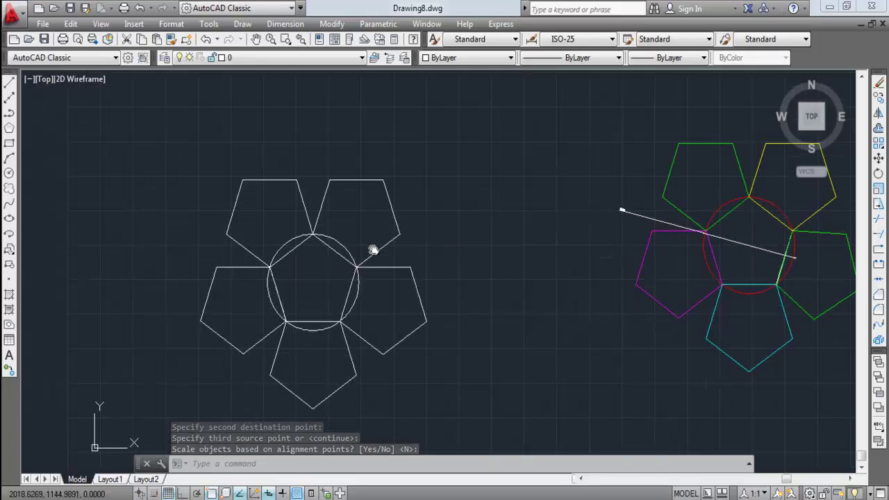
click(300, 252)
key(Escape)
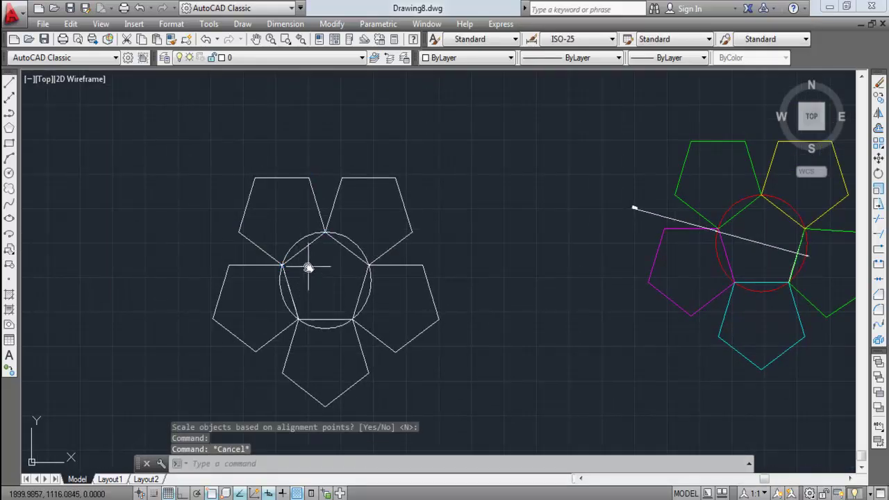
click(301, 252)
key(Escape)
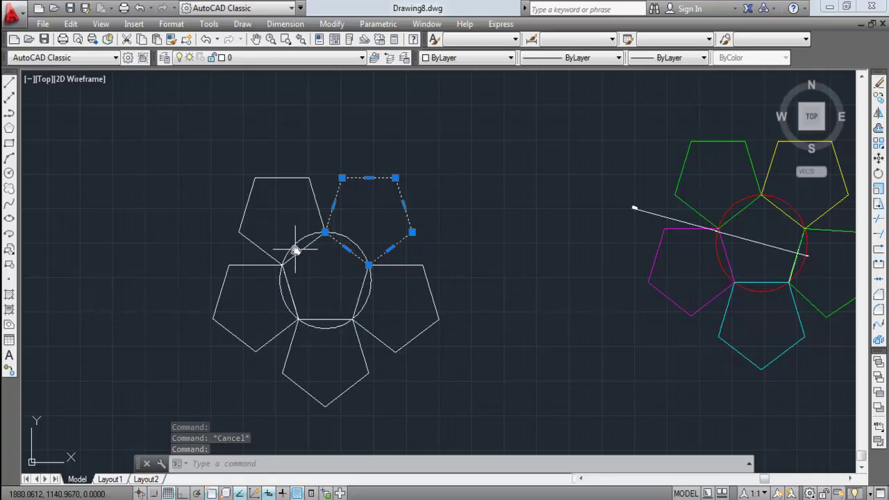
key(Escape)
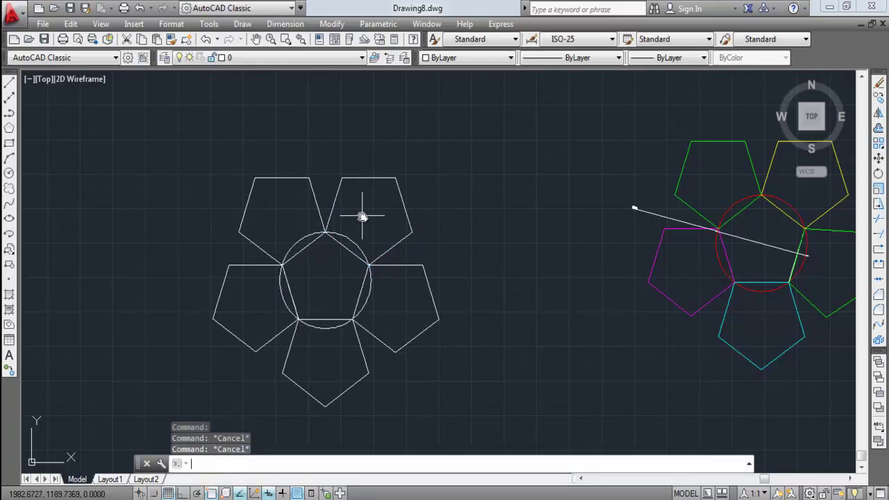
middle_drag(297, 266, 319, 260)
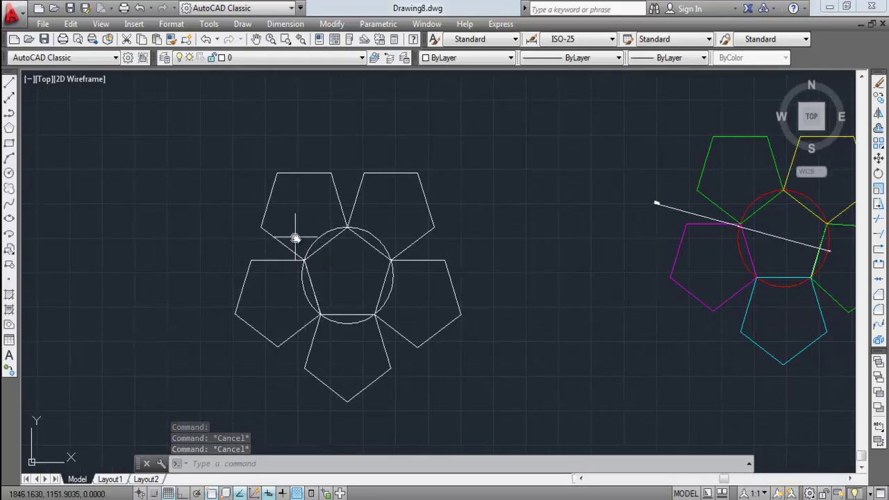
Start copying from the white figure, window-selecting the circle and its inscribed pentagon, and remove the circle from the selection set
text(co)
key(Return)
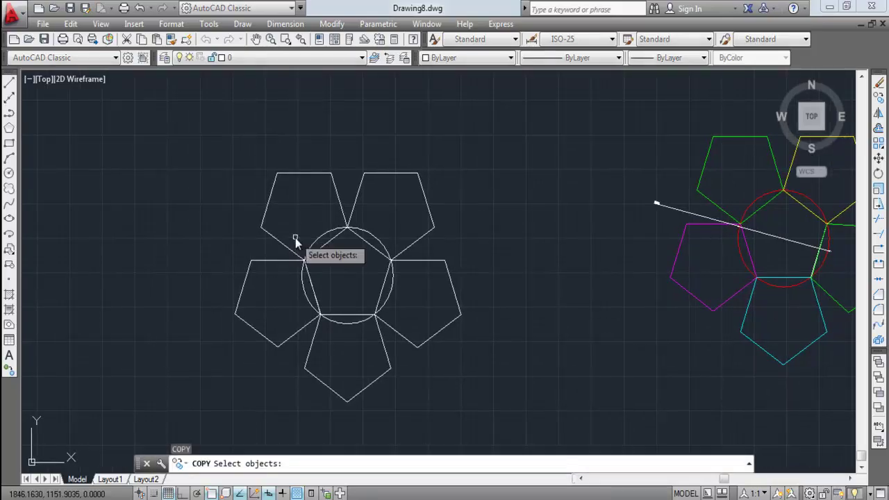
click(282, 214)
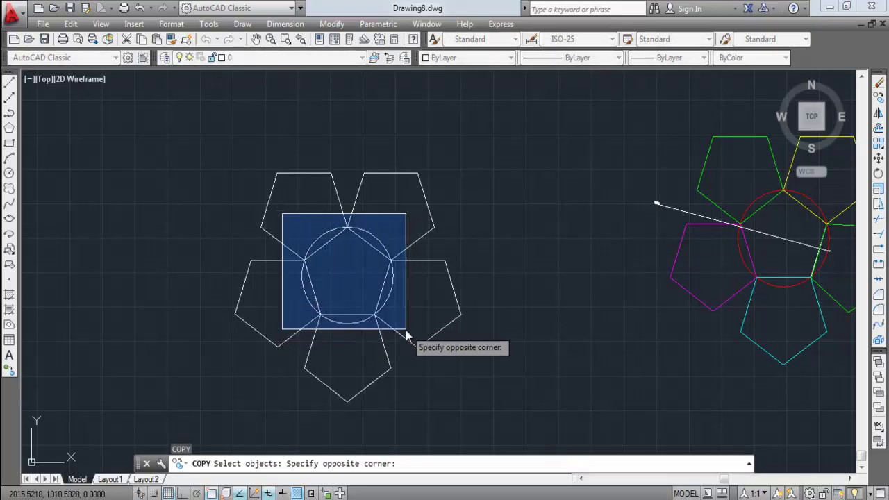
click(409, 334)
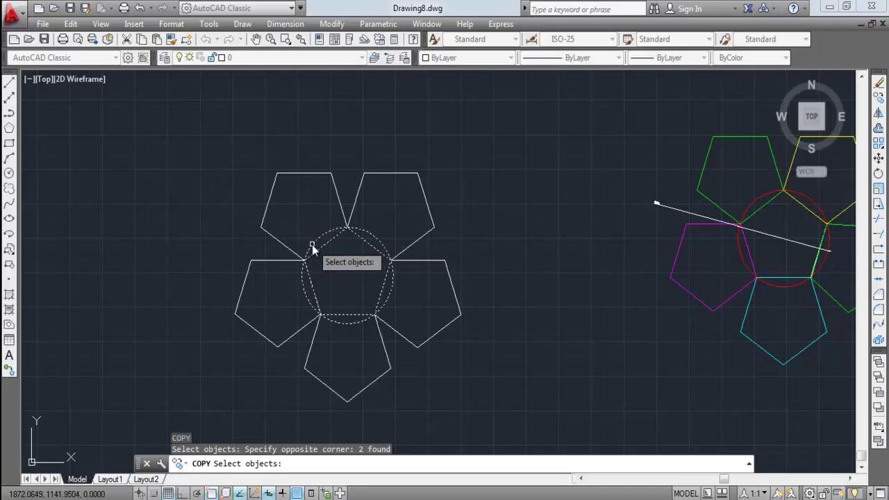
key(Return)
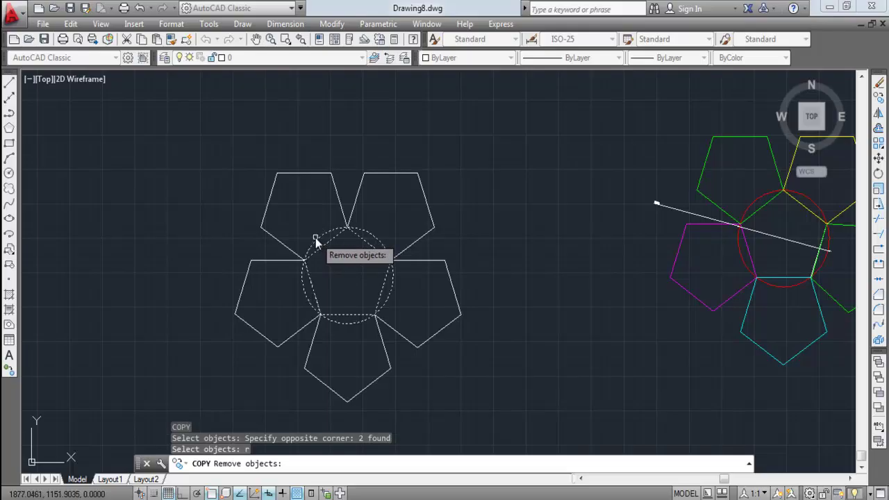
click(314, 243)
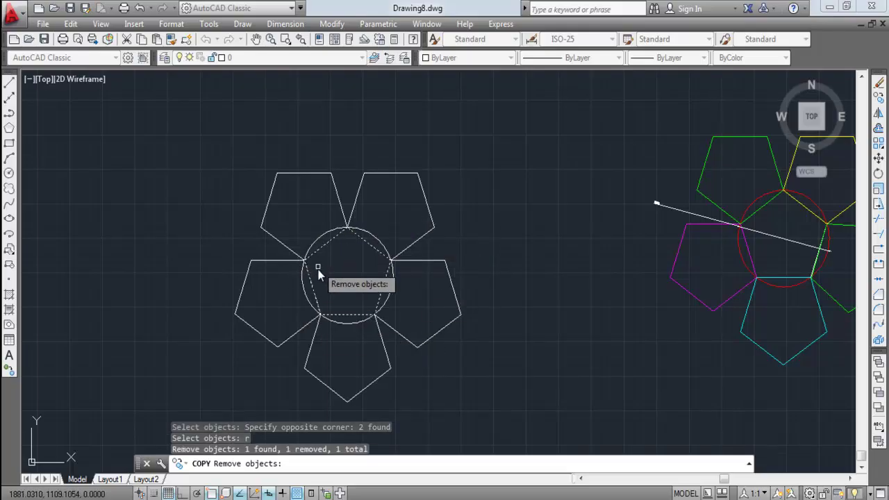
Place a copy of the inscribed pentagon in the empty space to the left of the white figure and end the Copy command
scroll(318, 283, down, 2)
middle_drag(318, 284, 476, 281)
key(Return)
click(498, 276)
click(265, 217)
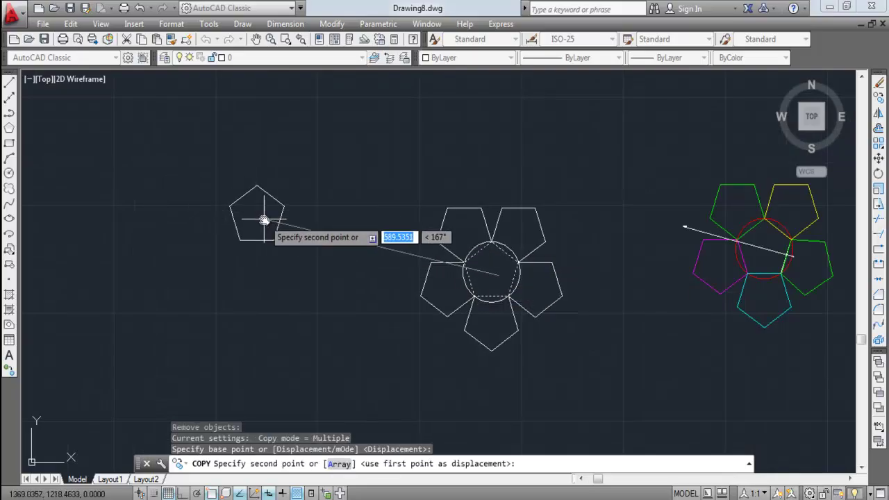
key(Escape)
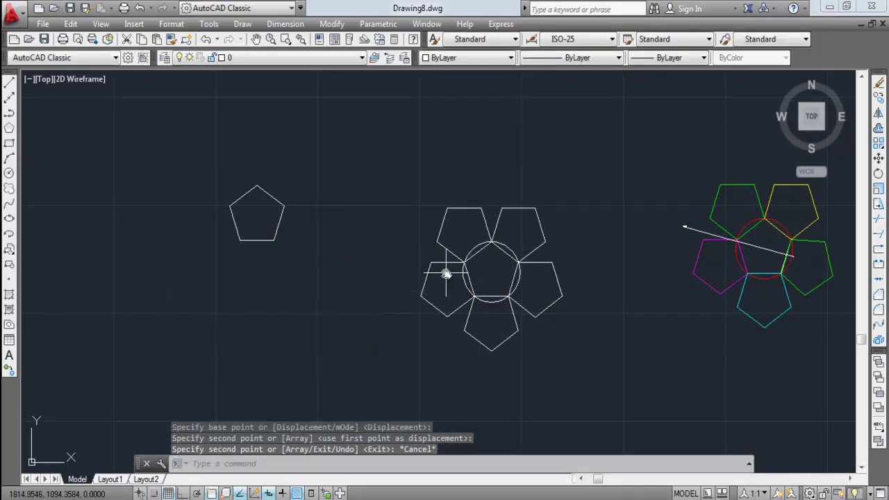
Start another copy by window-selecting the central circle and inscribed pentagon, and take the circle out of the selection with the Remove option
middle_drag(446, 271, 393, 292)
mouse_move(214, 256)
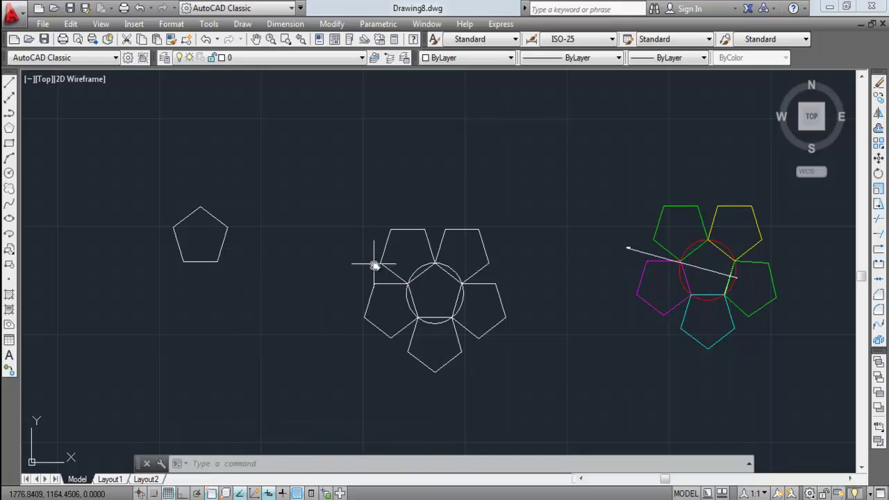
text(co)
key(Return)
scroll(415, 276, up, 2)
middle_drag(415, 276, 393, 238)
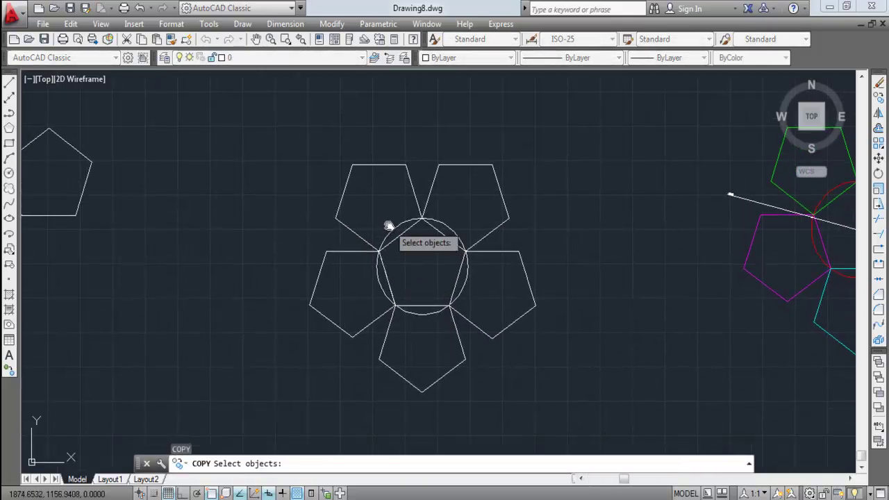
click(365, 209)
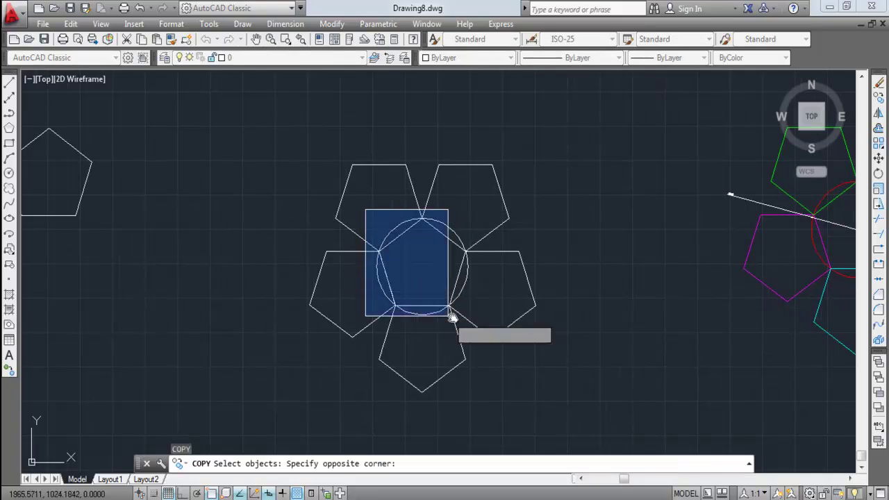
click(489, 322)
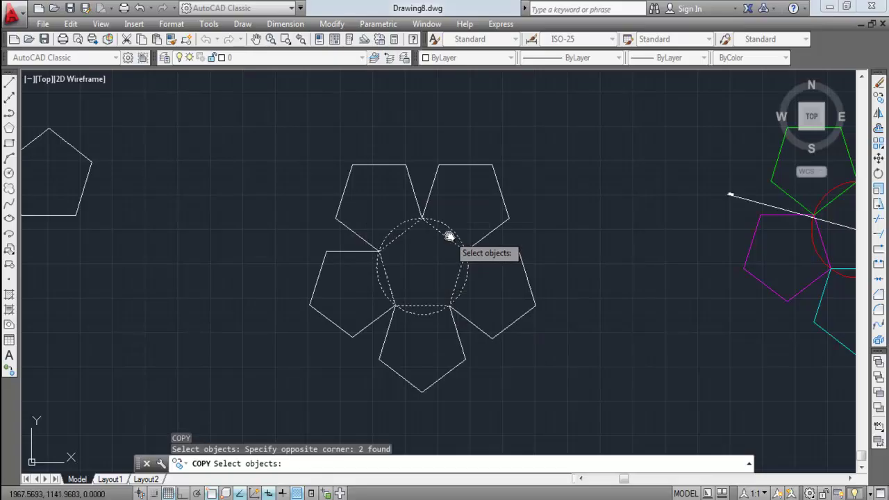
text(r)
key(Return)
click(398, 227)
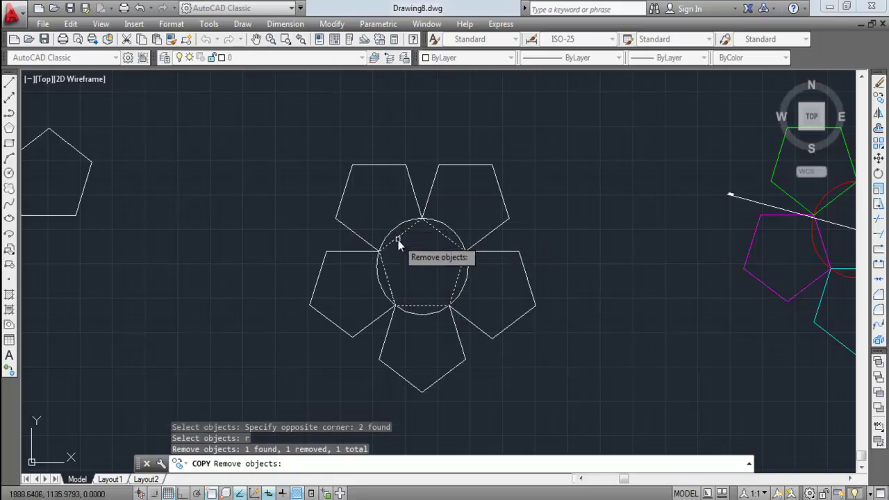
Place the second inscribed pentagon copy in the space between the white figure and the coloured figure
key(Return)
click(421, 266)
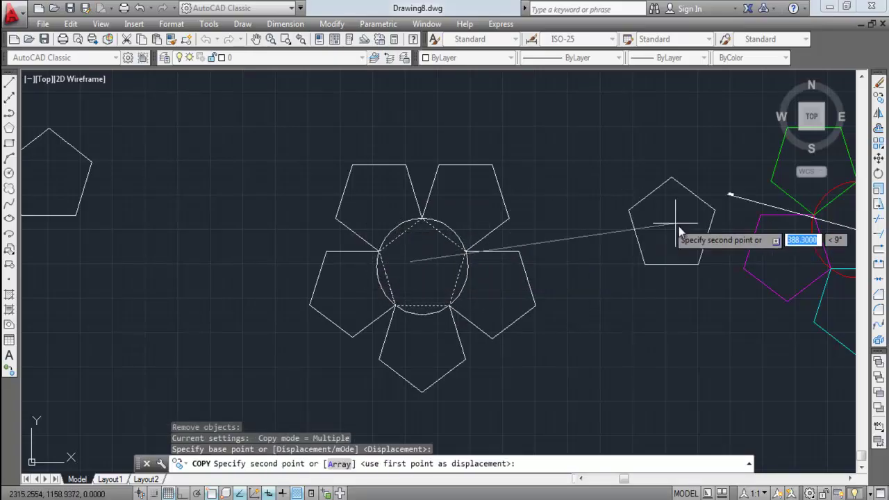
click(629, 233)
key(Return)
Erase both loose pentagon copies, the one left of the white figure and the one between the two figures
scroll(424, 244, down, 4)
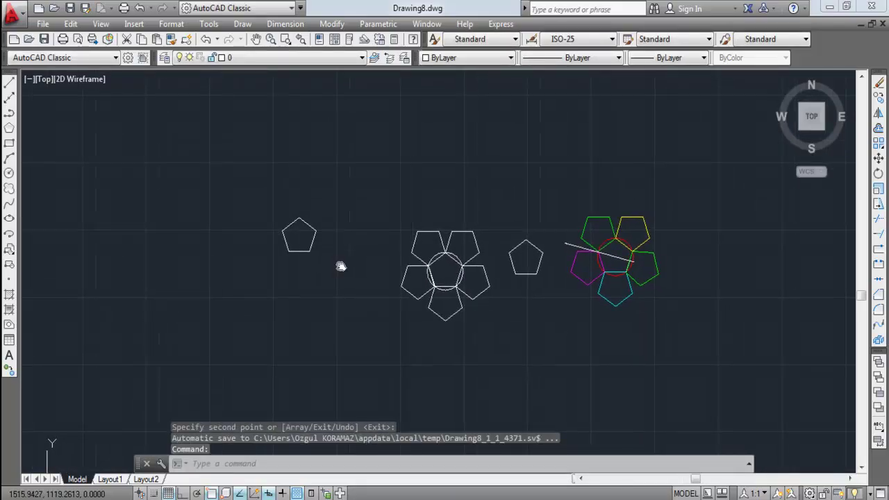
click(331, 281)
click(216, 164)
key(Delete)
click(546, 297)
click(505, 234)
key(Delete)
middle_drag(430, 285, 222, 239)
scroll(363, 262, up, 2)
middle_drag(363, 262, 376, 292)
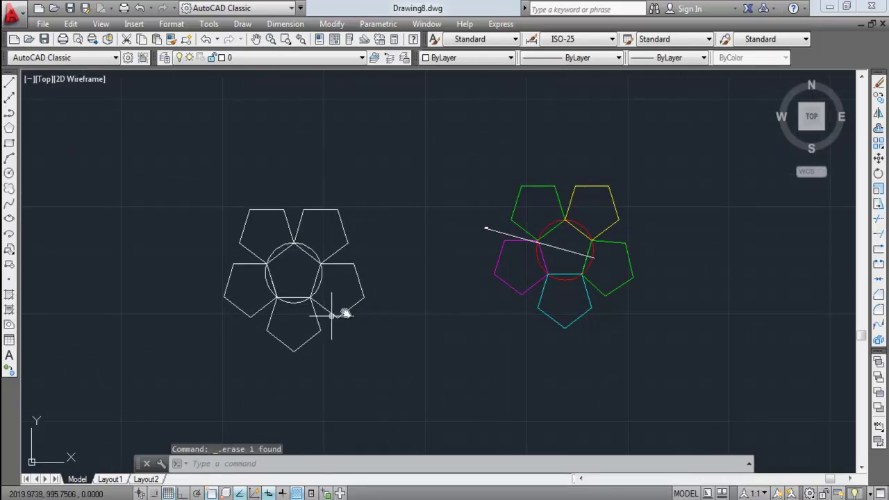